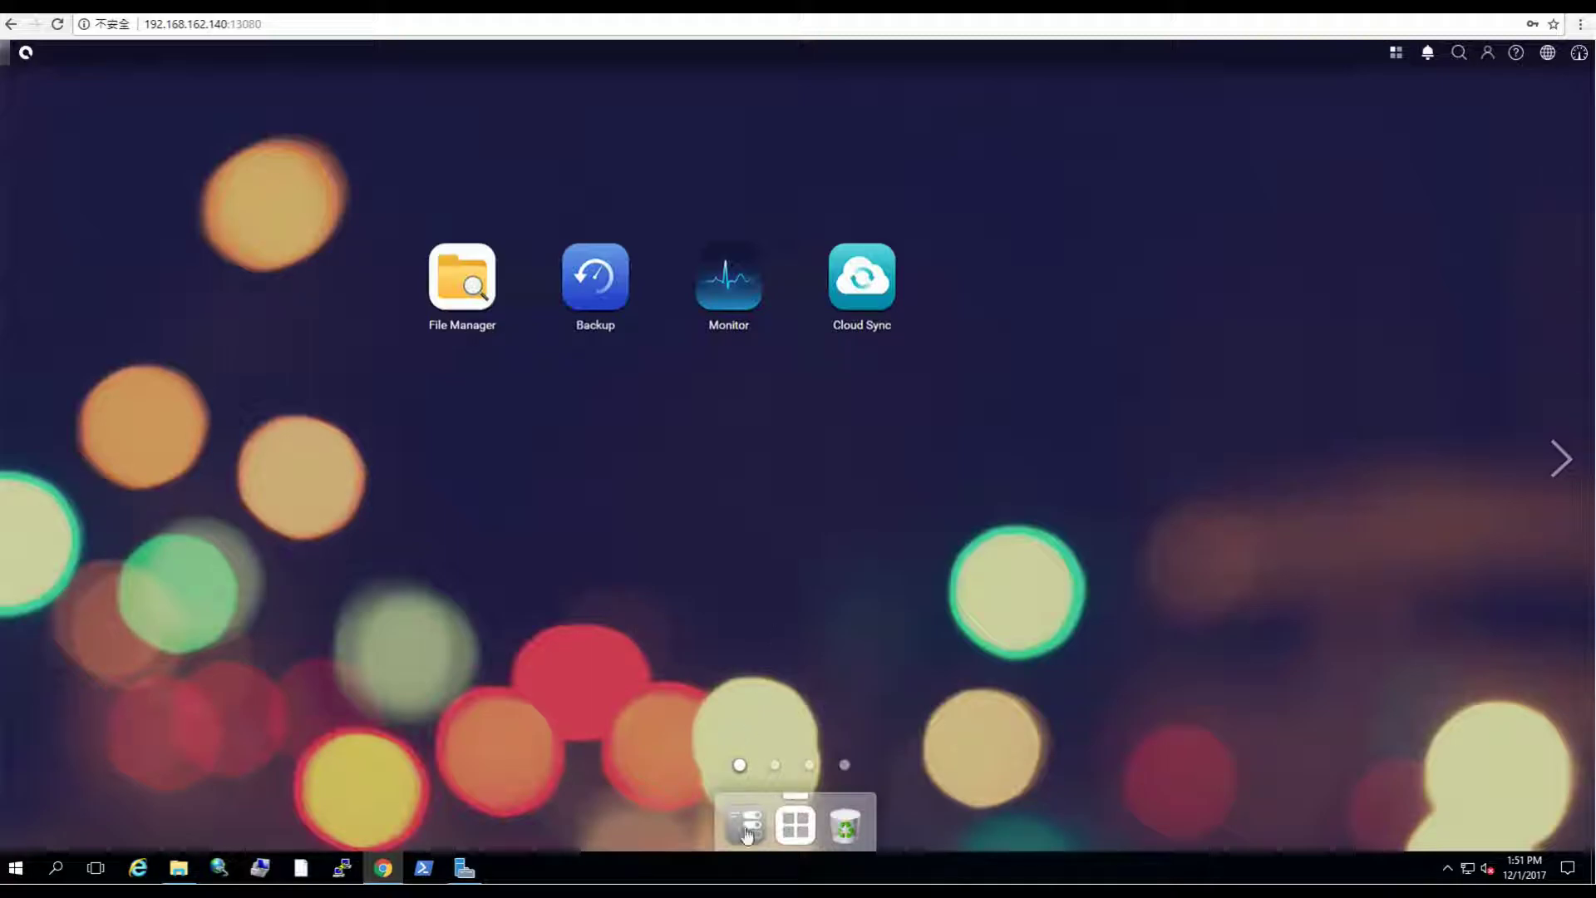
Step: Enable the DDNS service in Control Panel's Connection settings and choose Two-DNS as provider
click(747, 833)
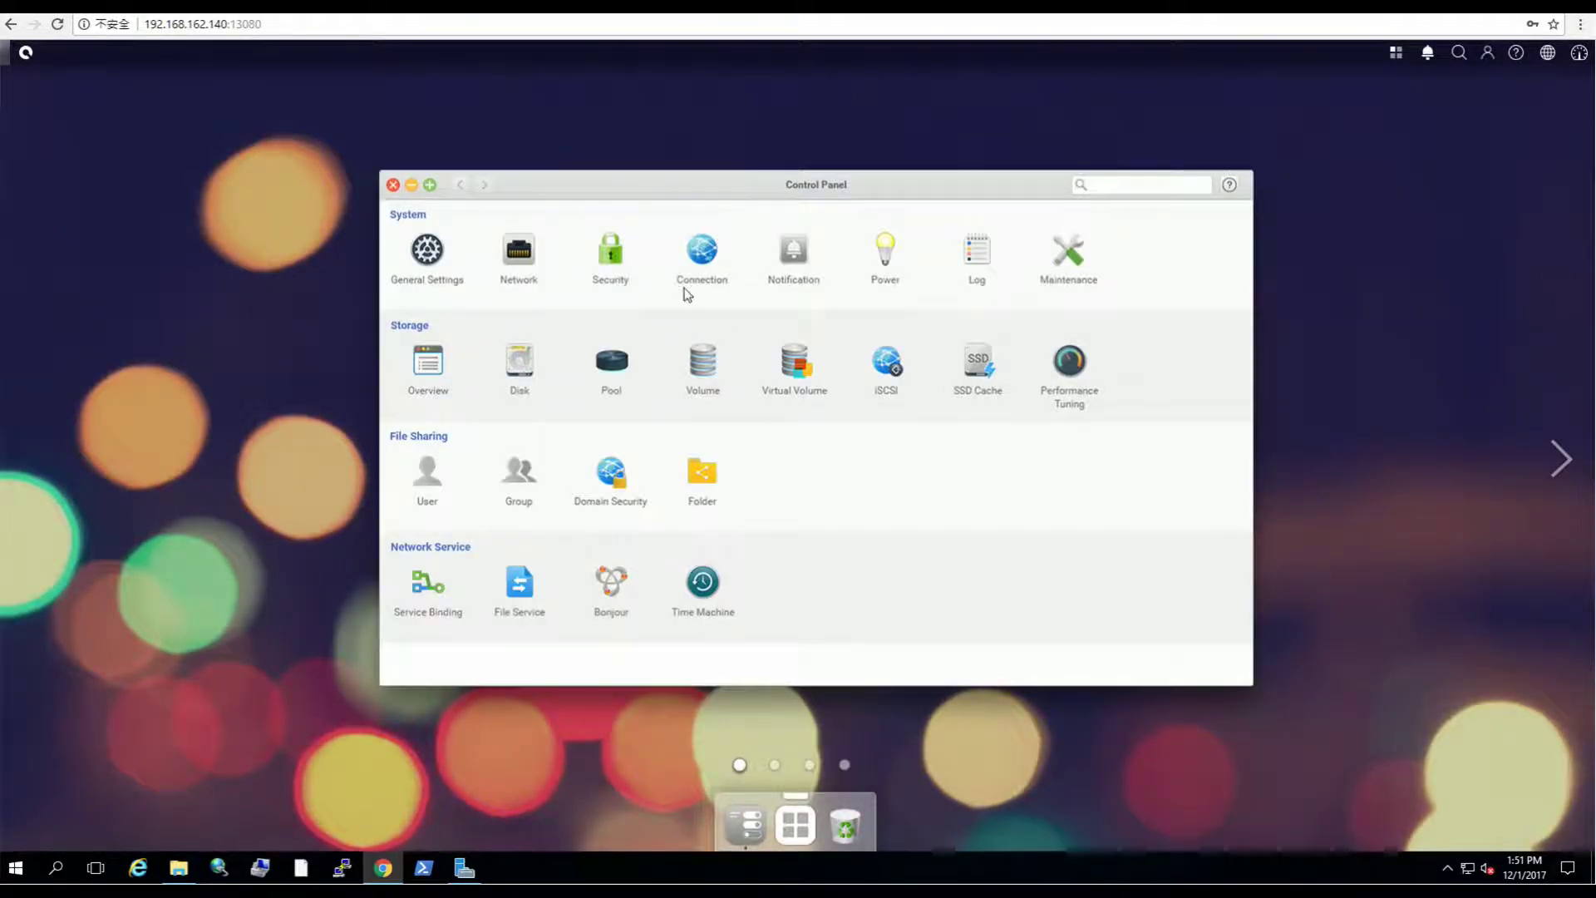
click(702, 251)
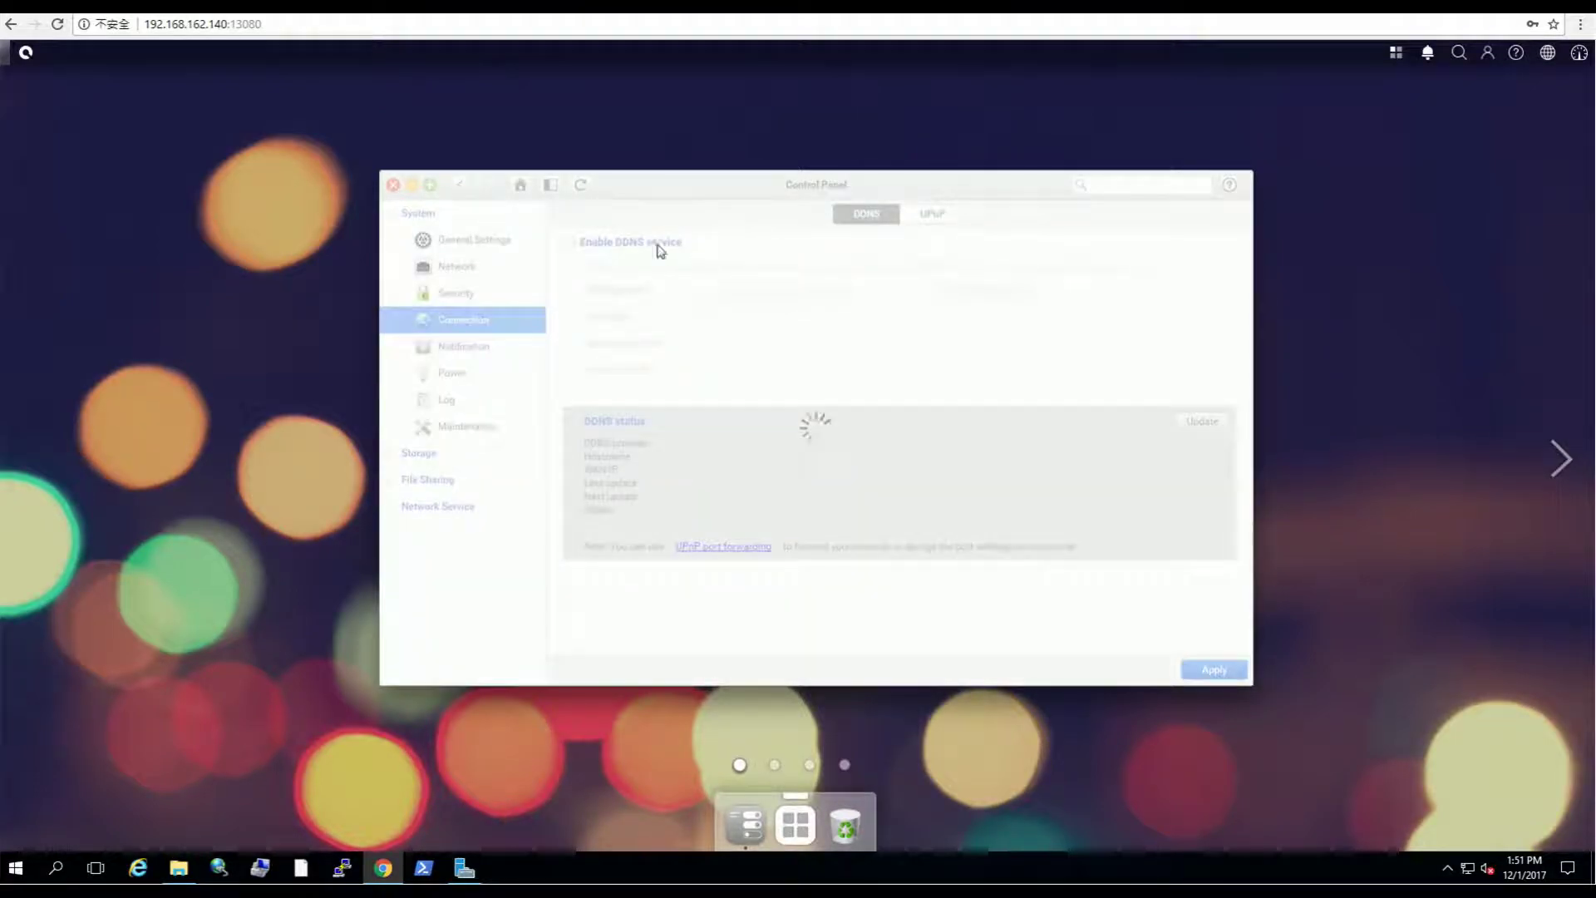
click(569, 242)
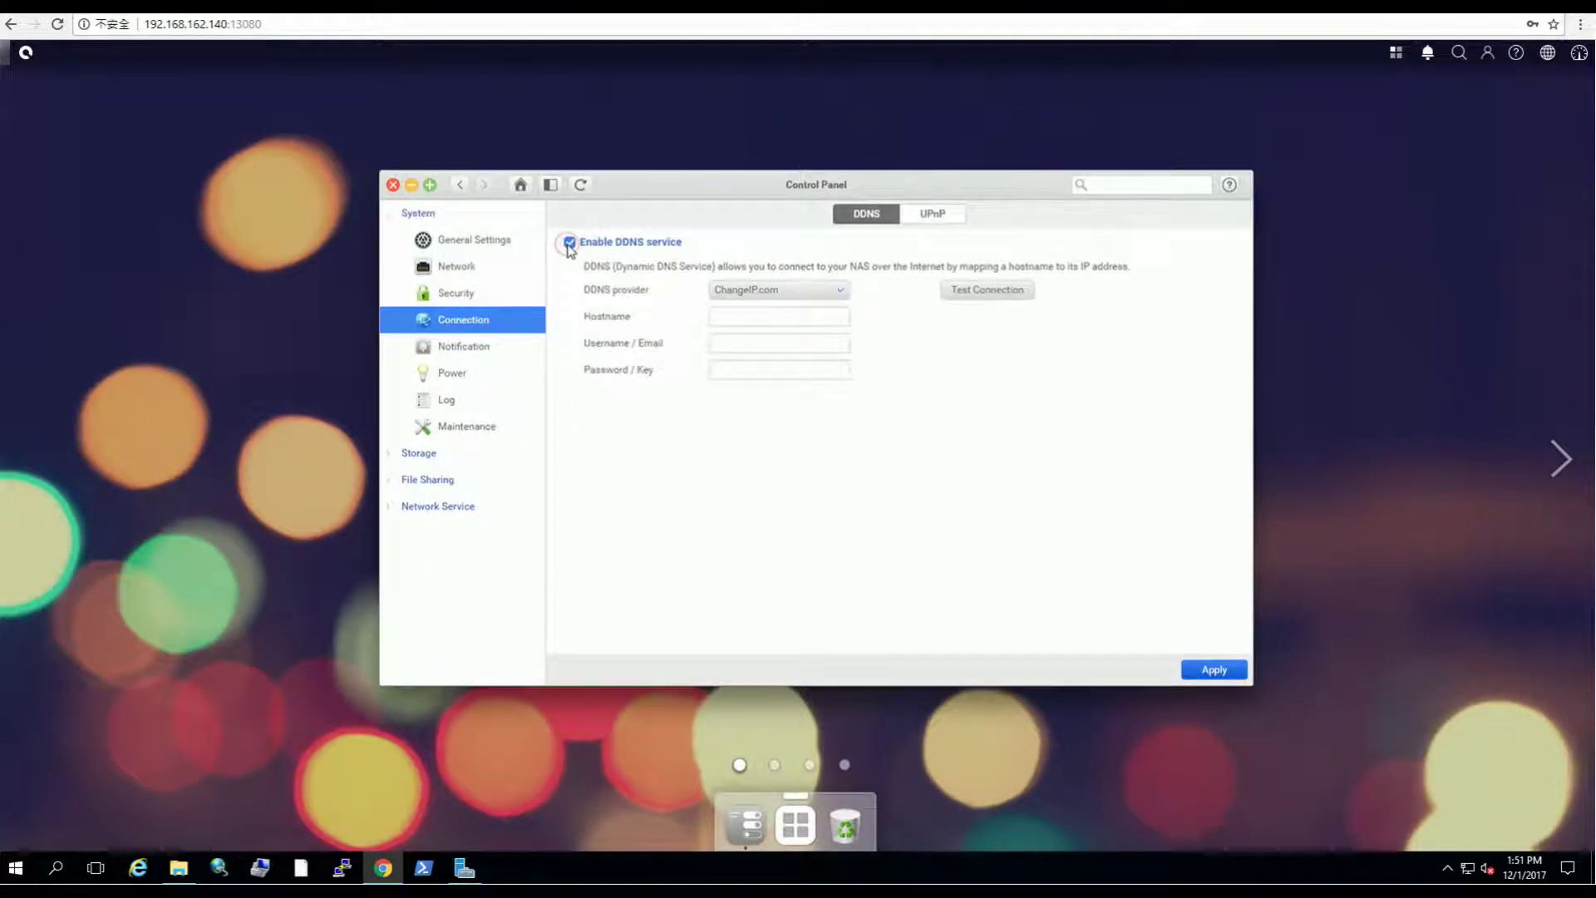
click(765, 290)
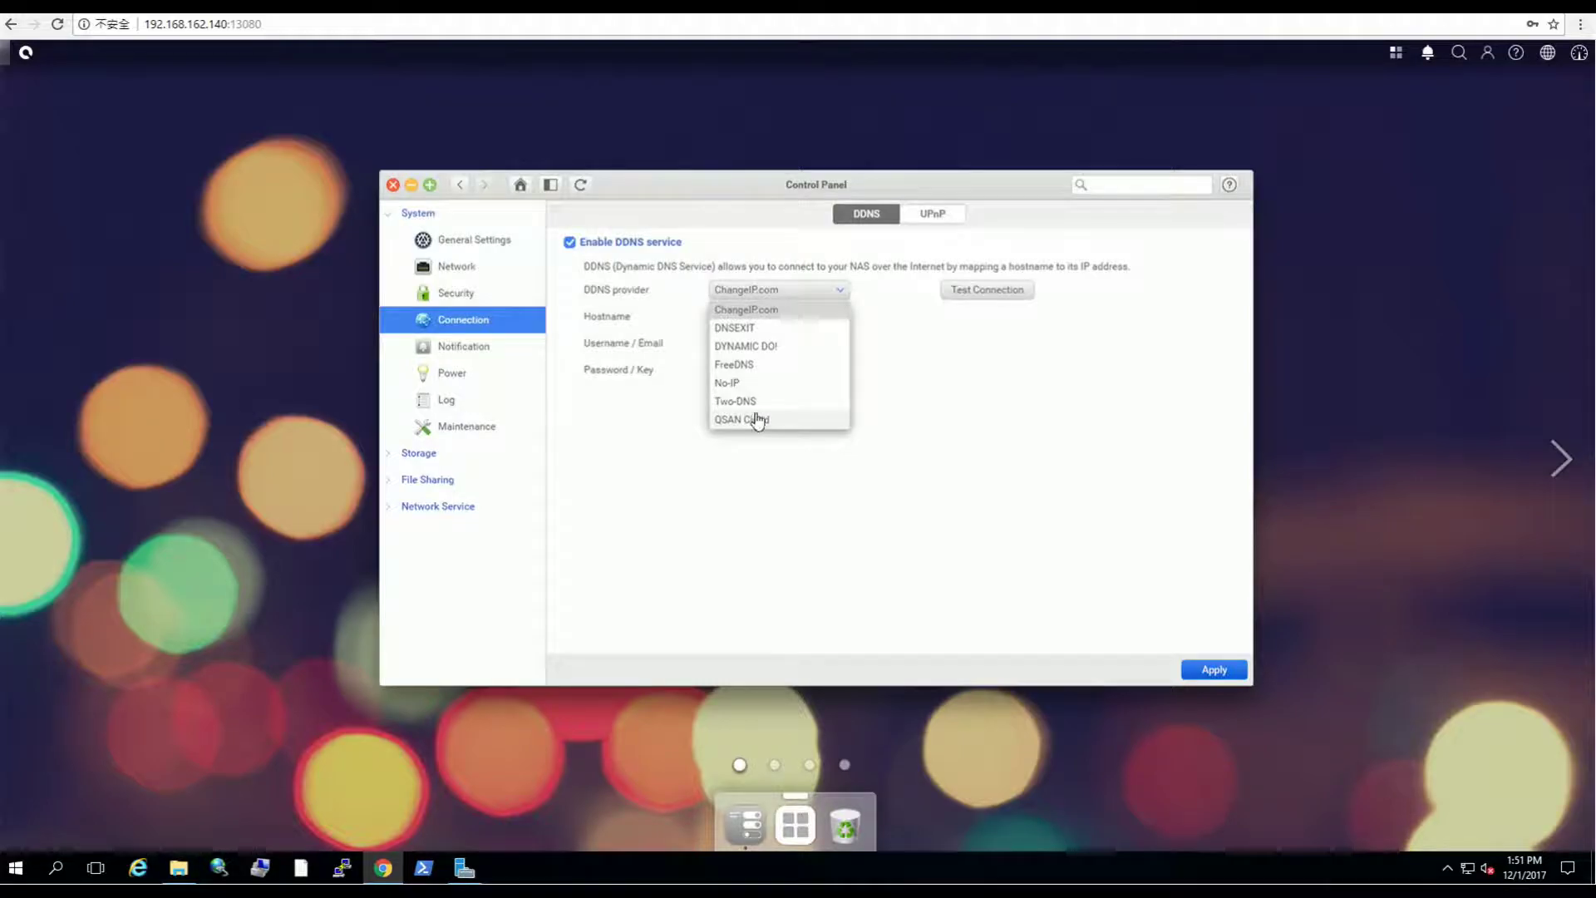
click(758, 401)
Step: Open the TwoDNS Dashboard and select the registered hostname under Your hosts
click(781, 316)
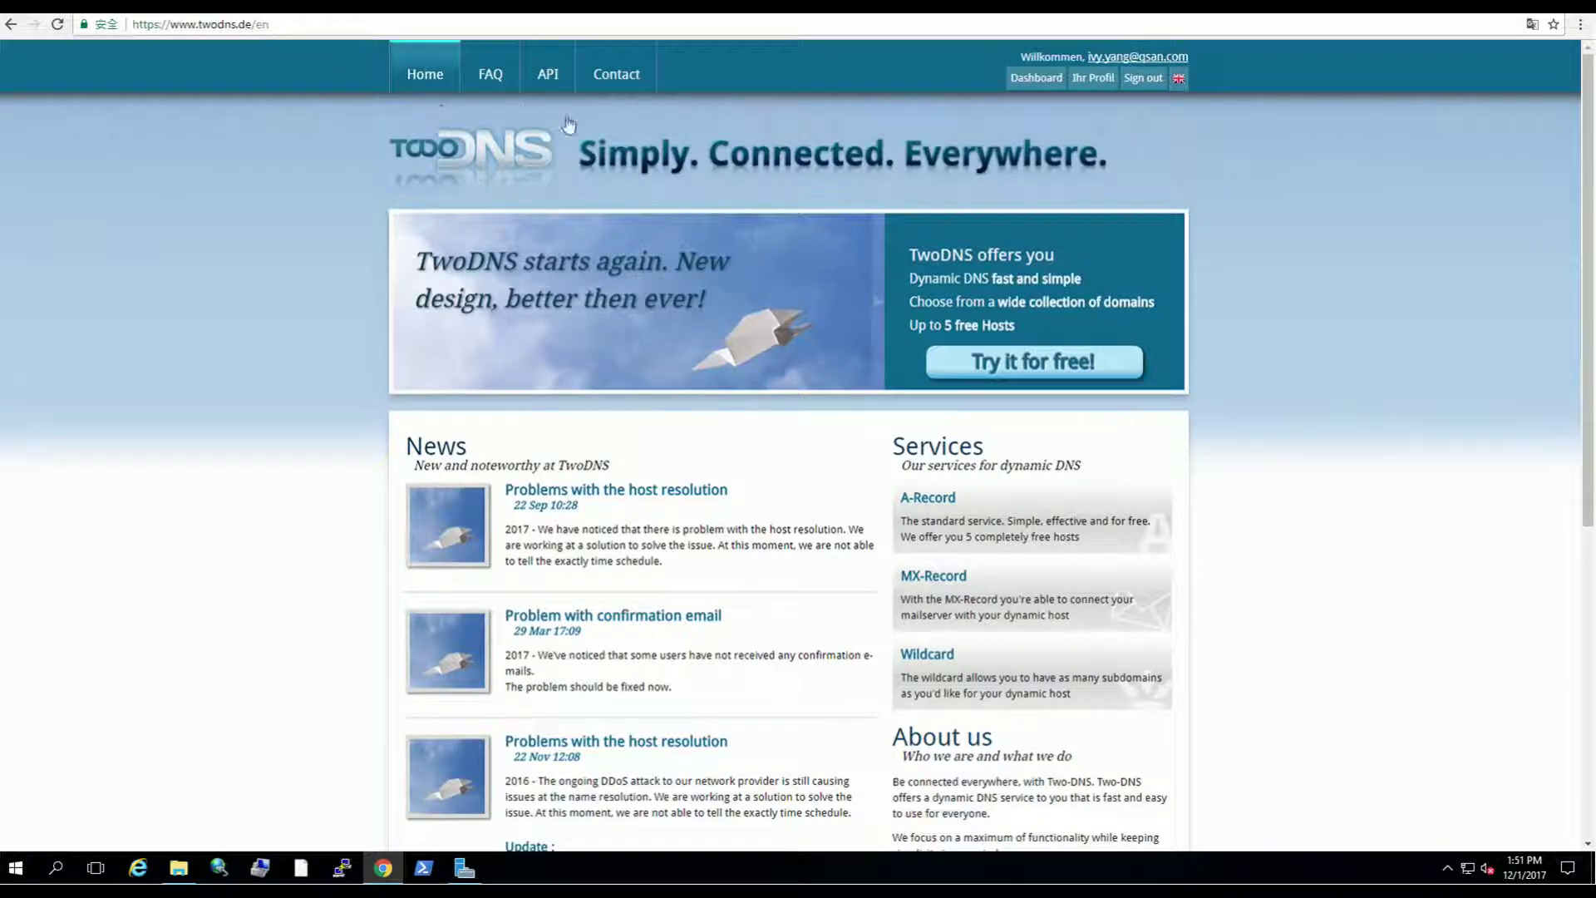
click(1017, 83)
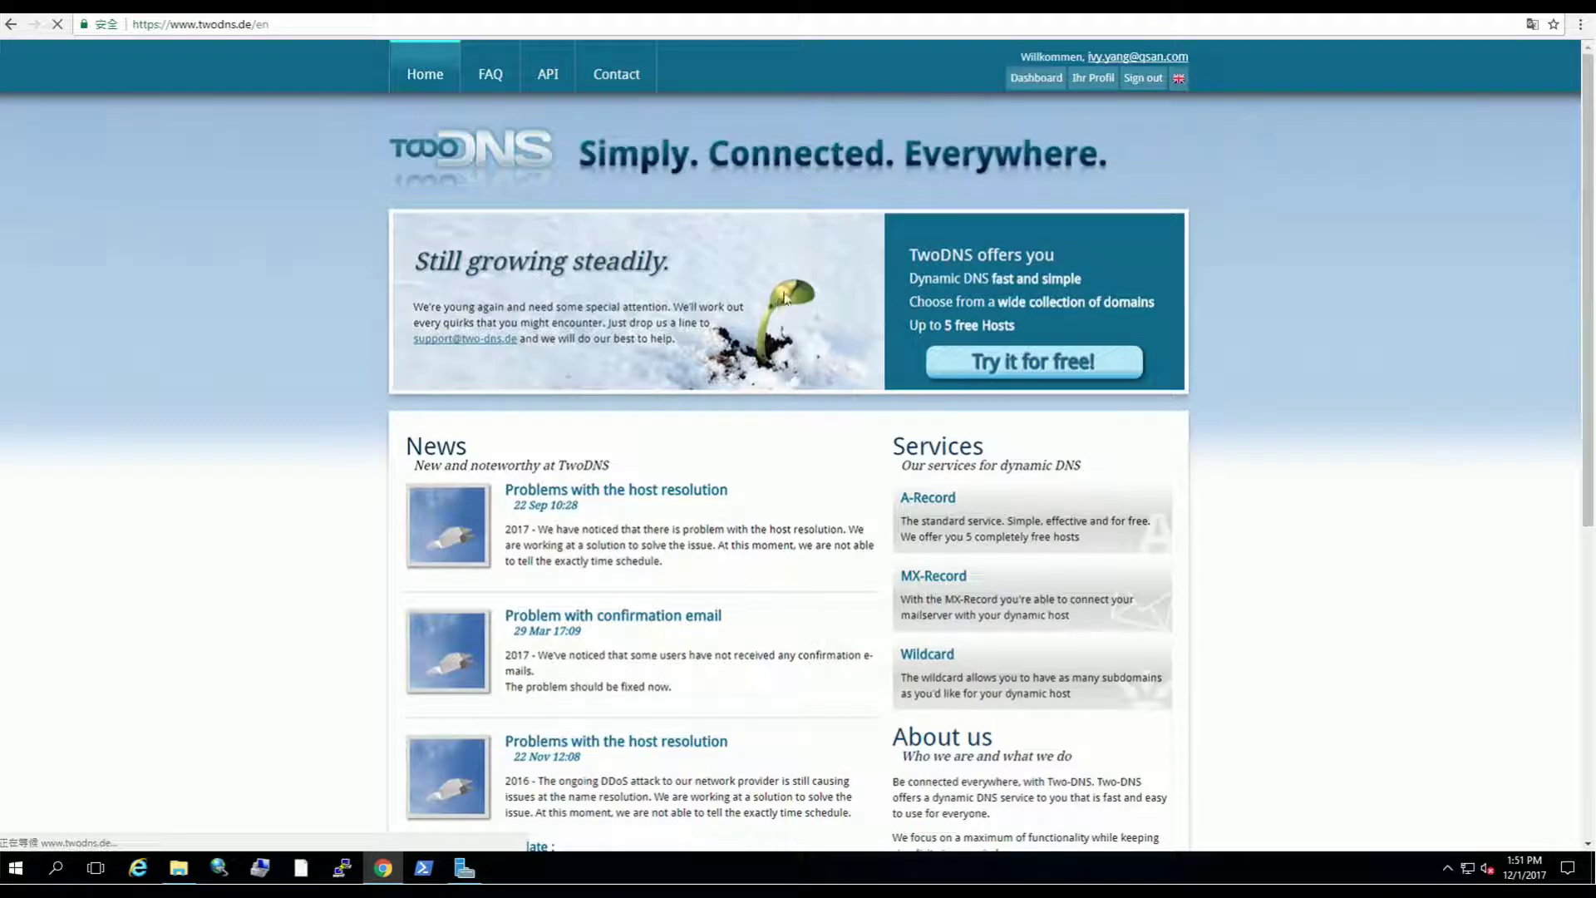
drag(698, 379, 576, 376)
key(ctrl+c)
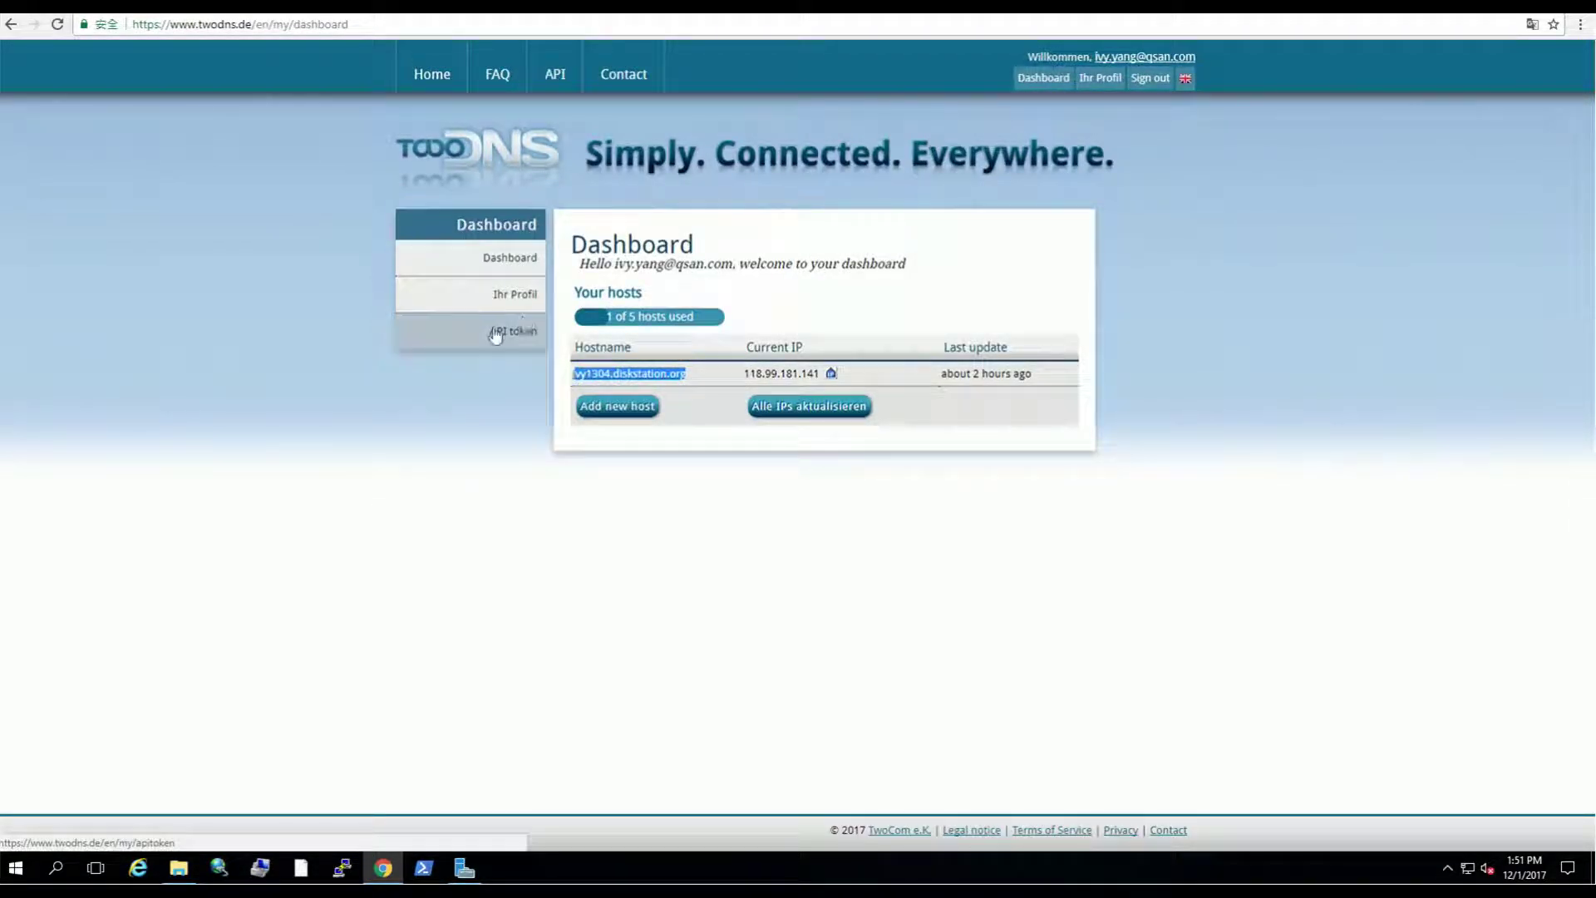
Step: Paste the copied TwoDNS hostname into QSM's DDNS Hostname field
click(175, 8)
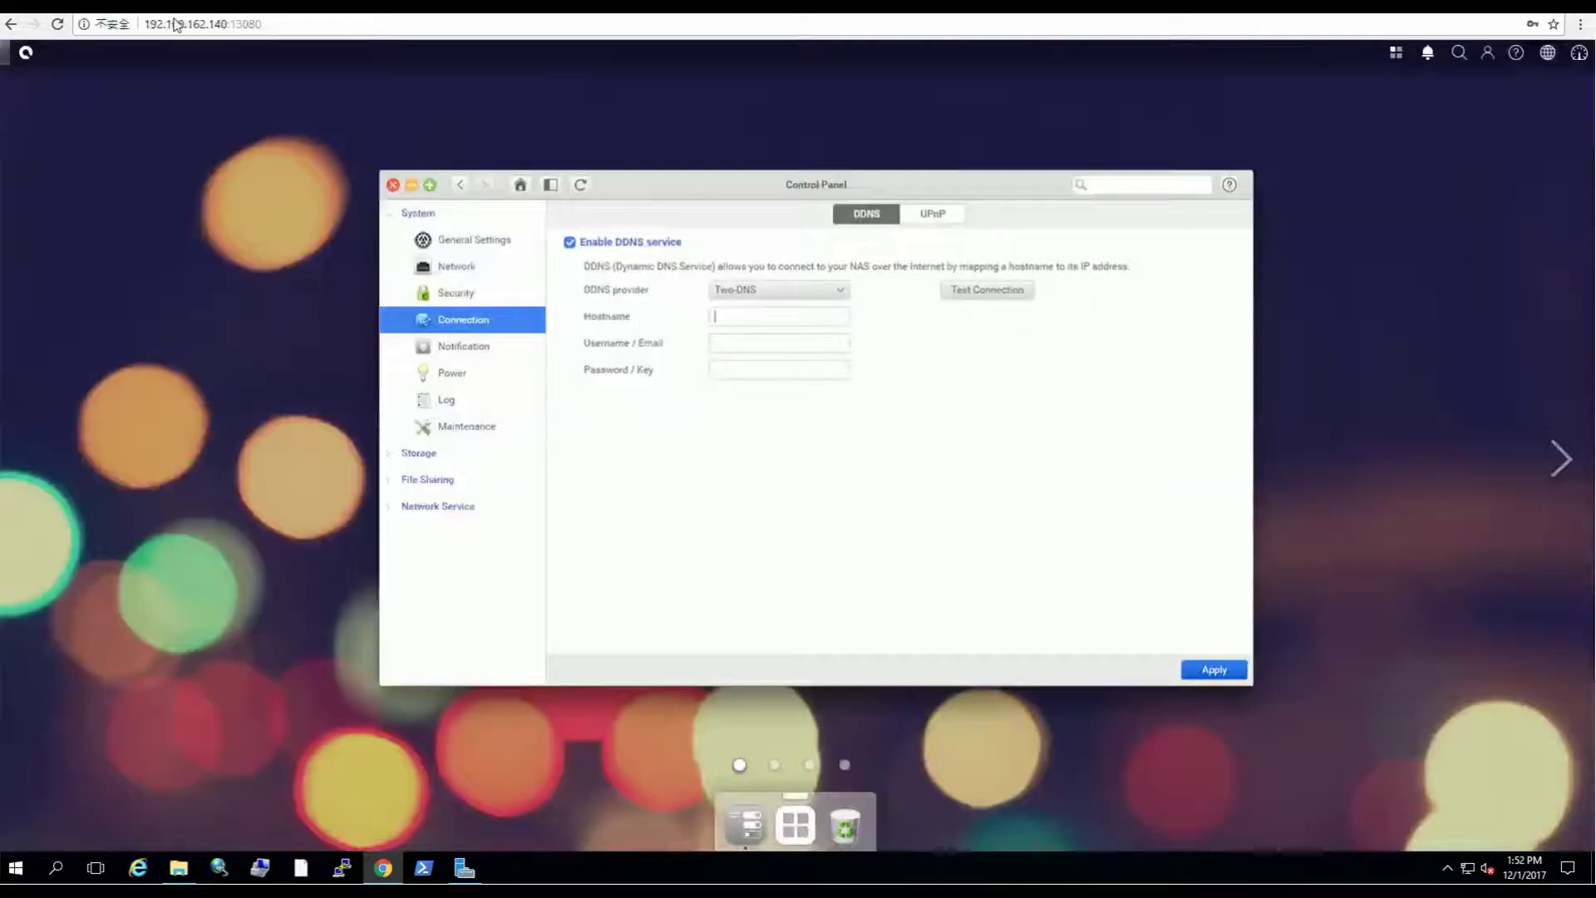
click(738, 314)
key(ctrl+v)
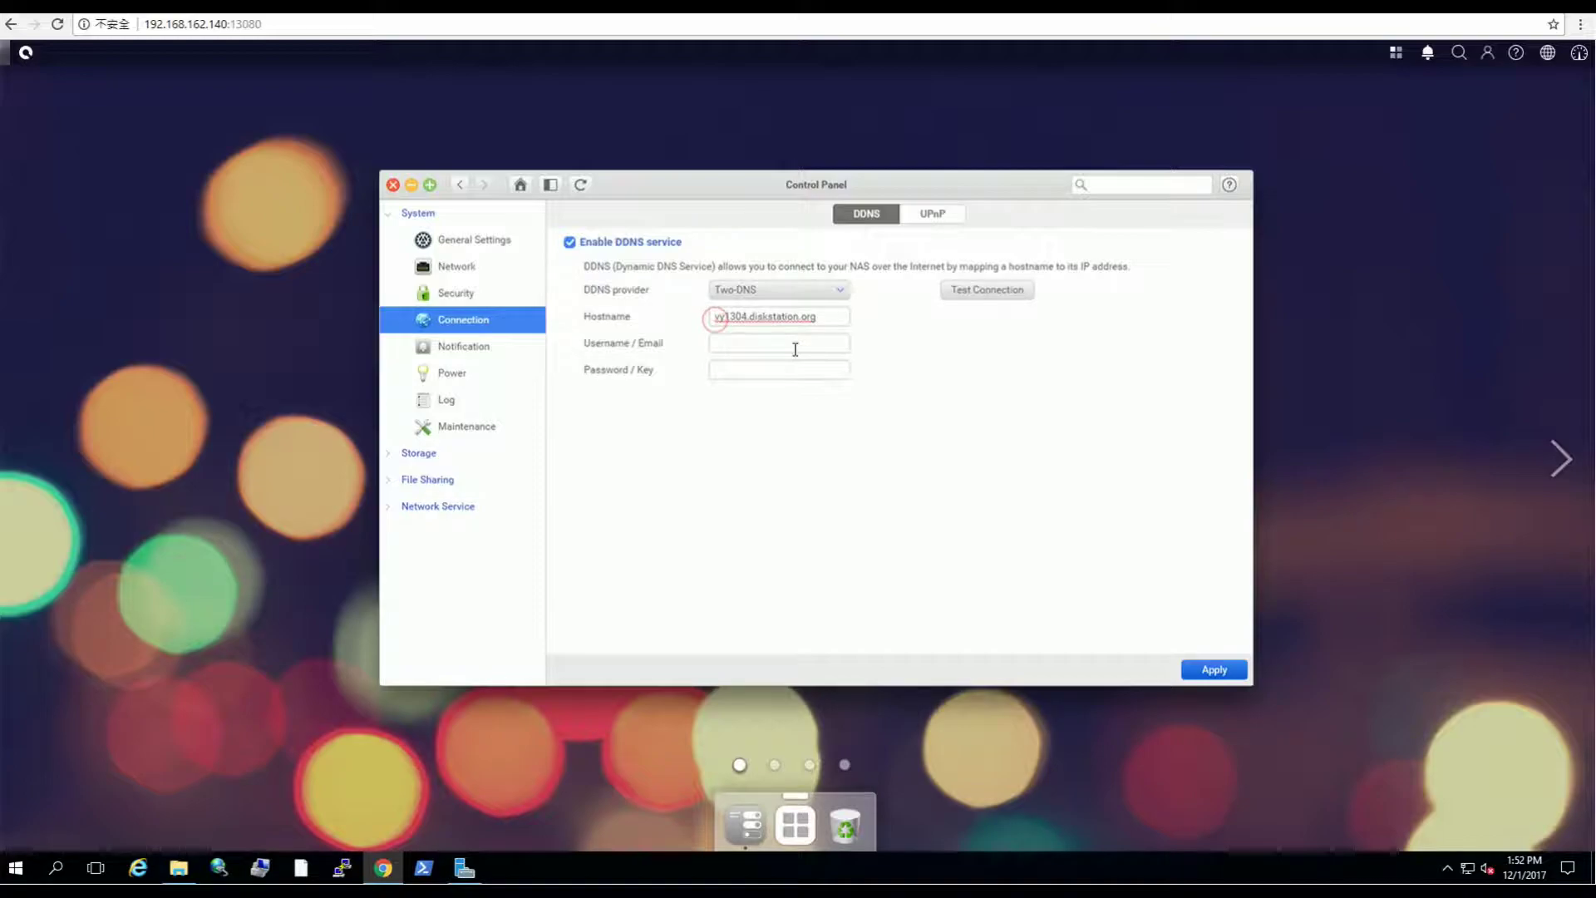
Step: Enter the account e-mail and password, then run Test Connection and acknowledge the success message
click(792, 348)
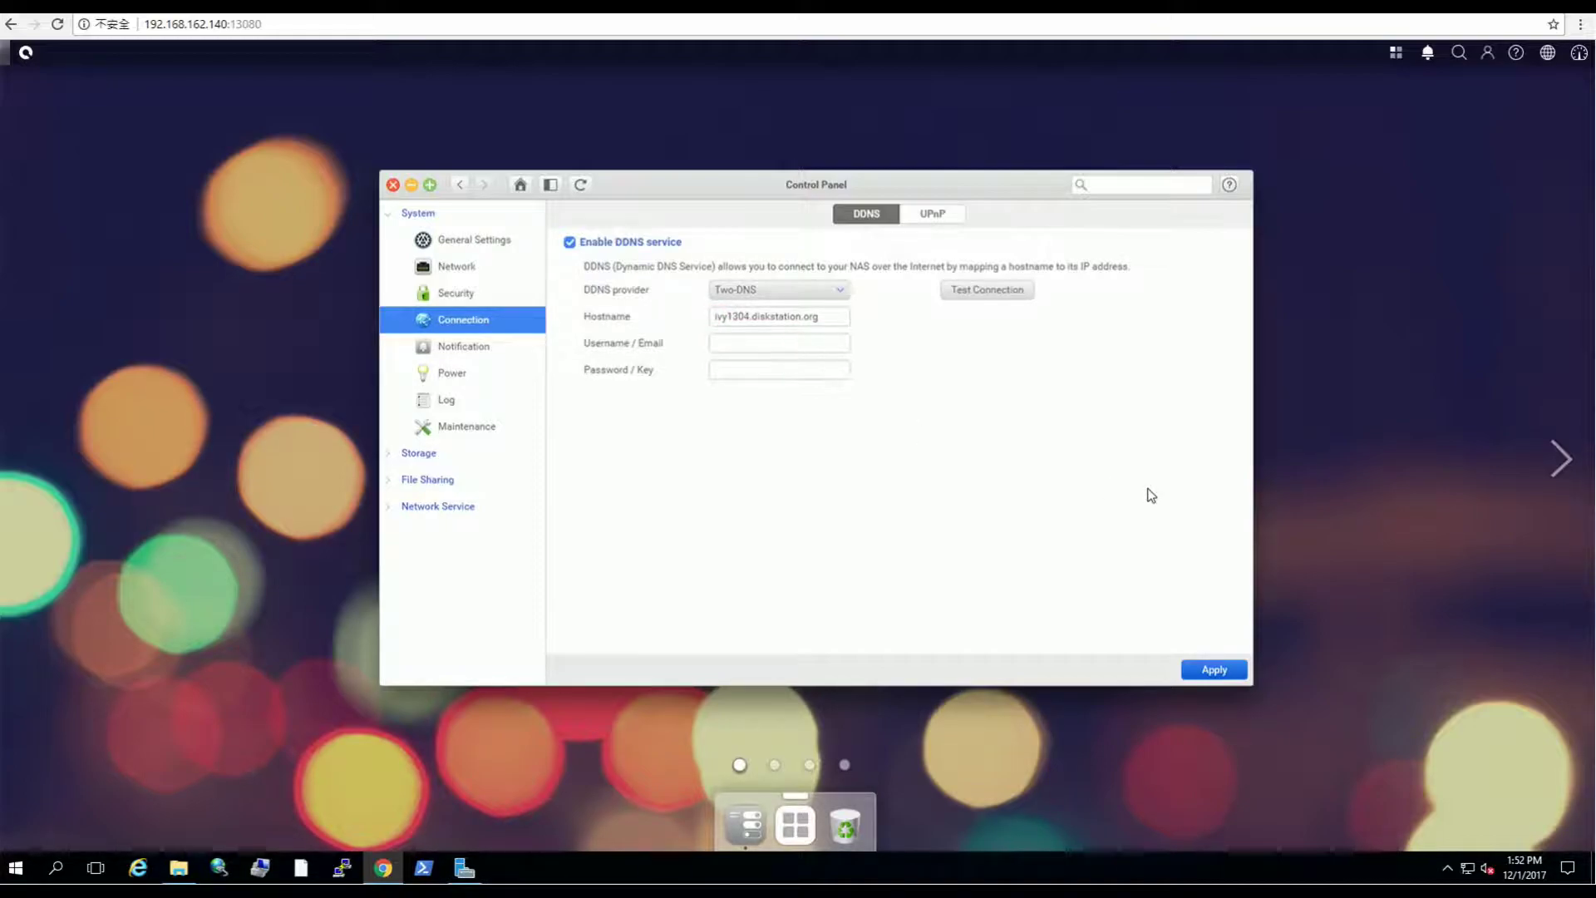
key(Tab)
text(•••••••••)
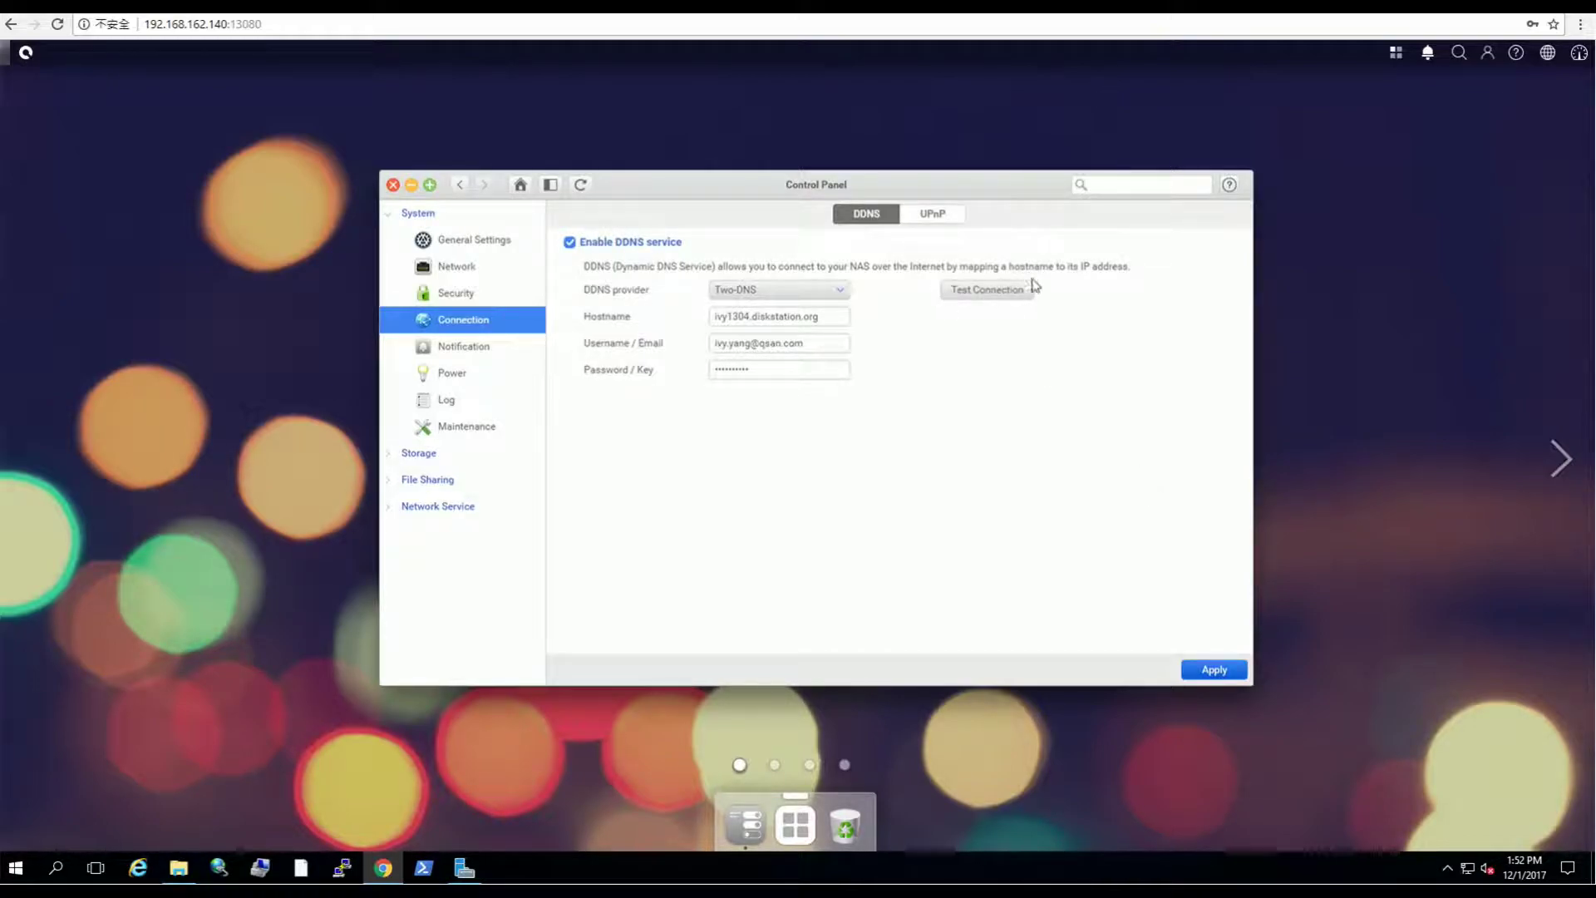
click(975, 301)
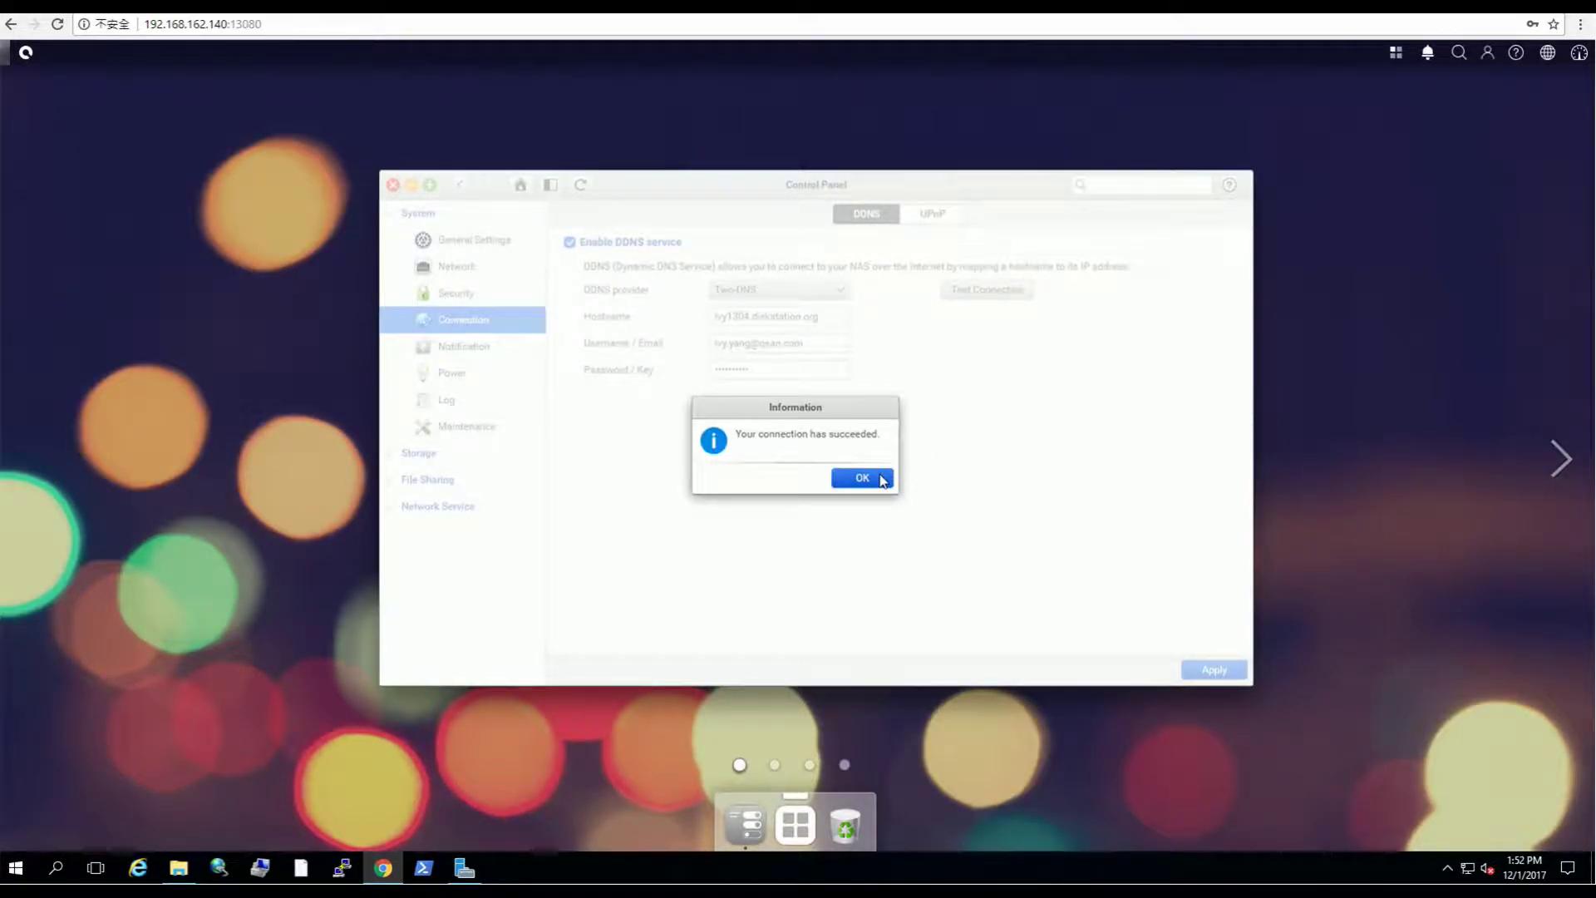
click(881, 480)
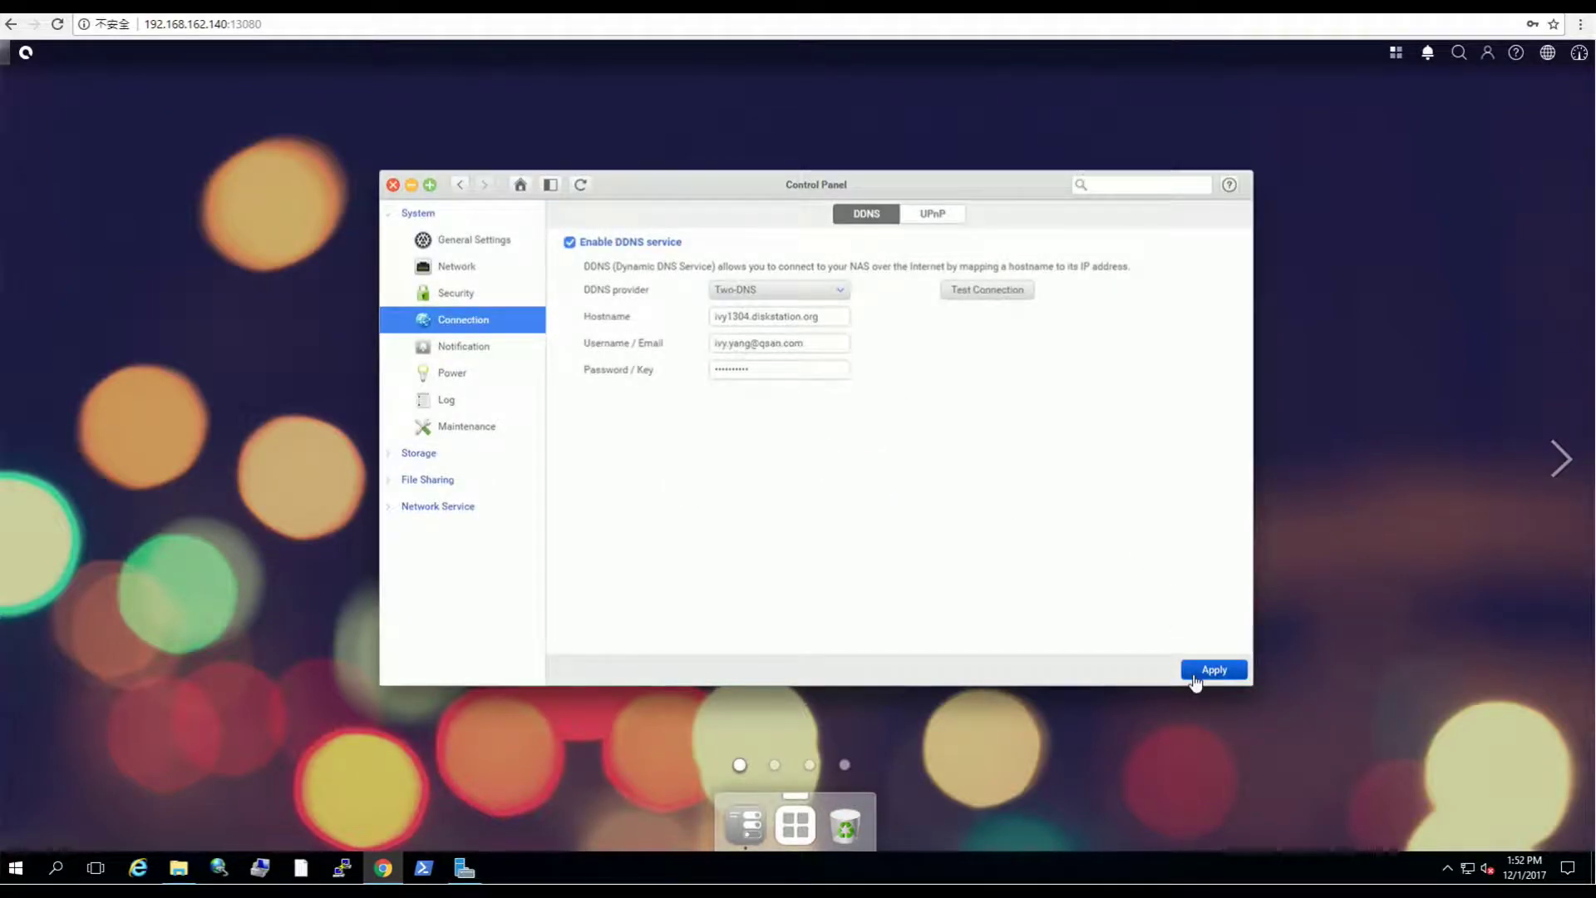
Step: Apply the Two-DNS settings, update the DDNS status to Good, and close Control Panel
click(1194, 677)
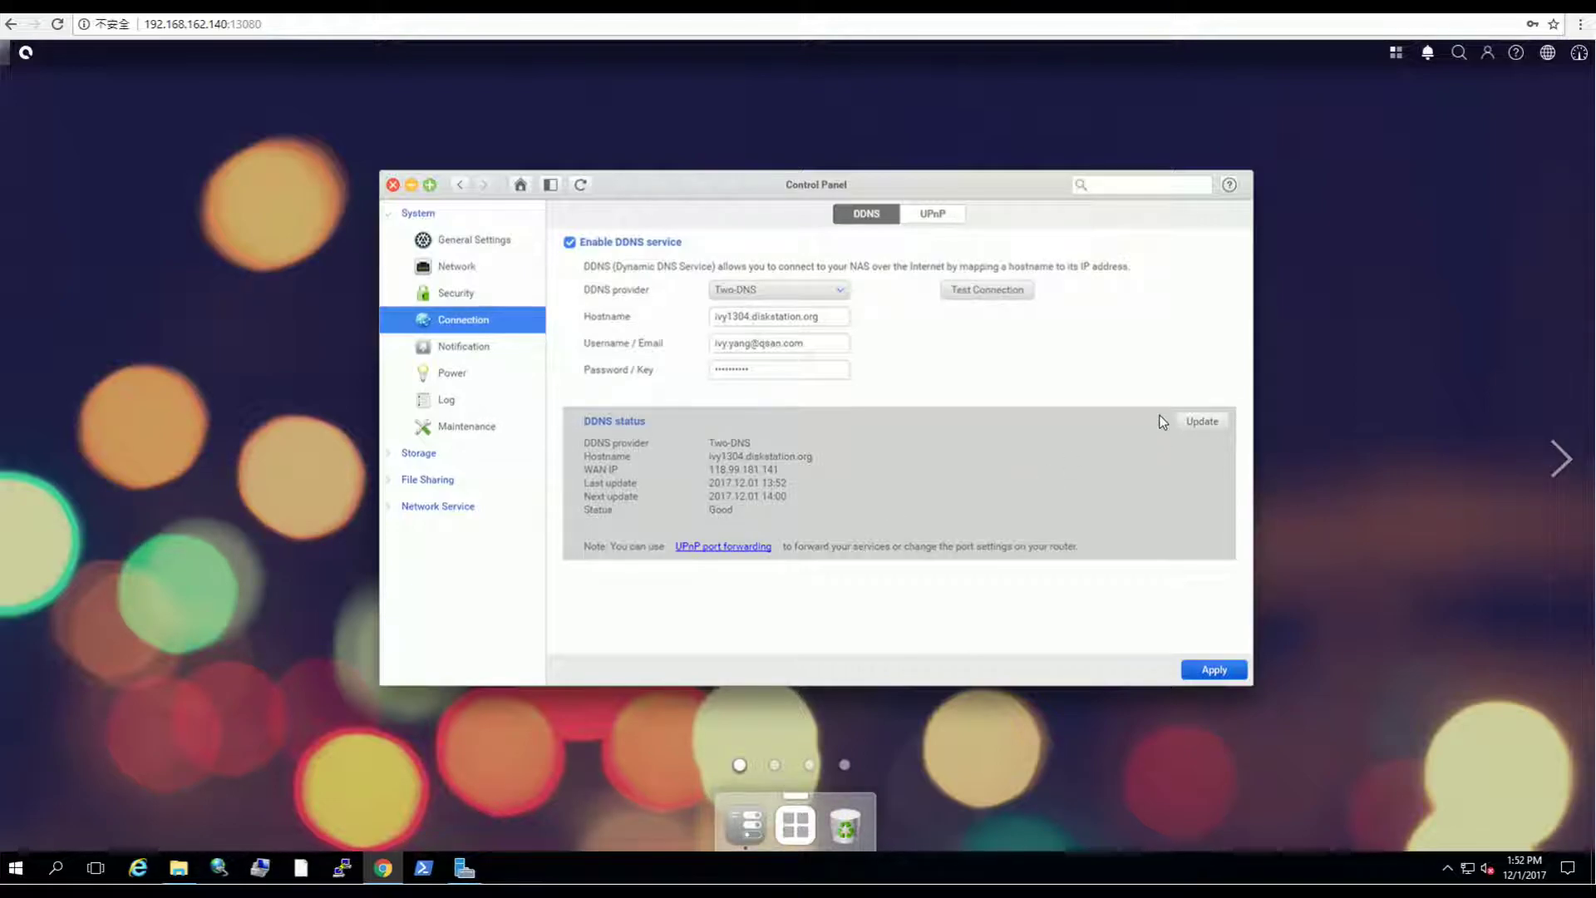
click(1202, 422)
click(393, 186)
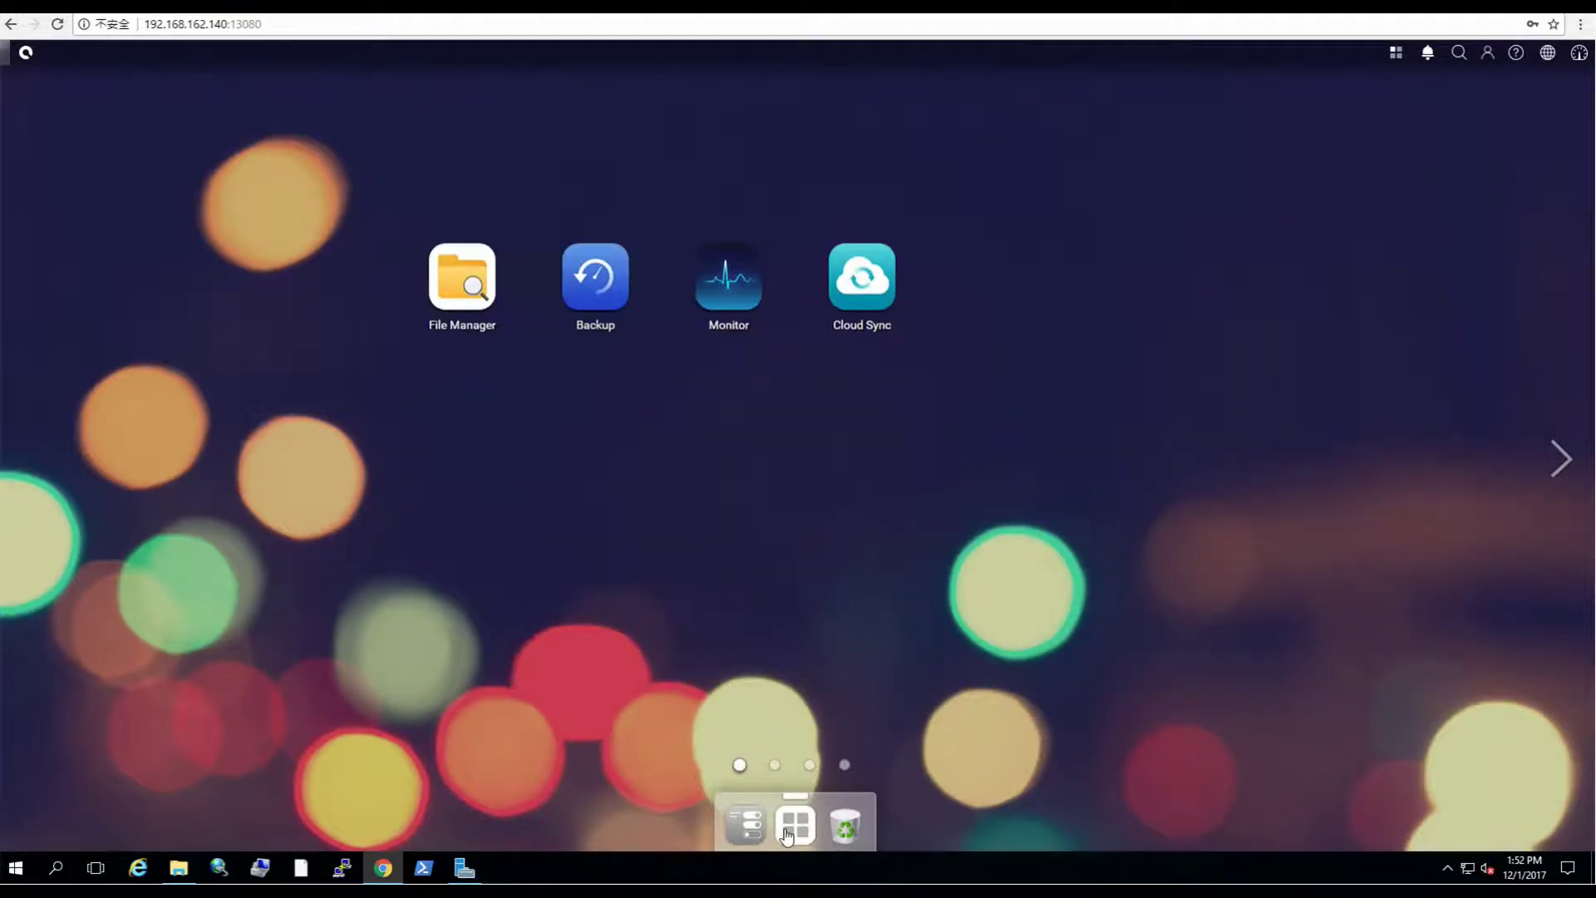
Step: Launch Web Server from Apps, enable it on port 80, apply, and move the window aside
click(787, 834)
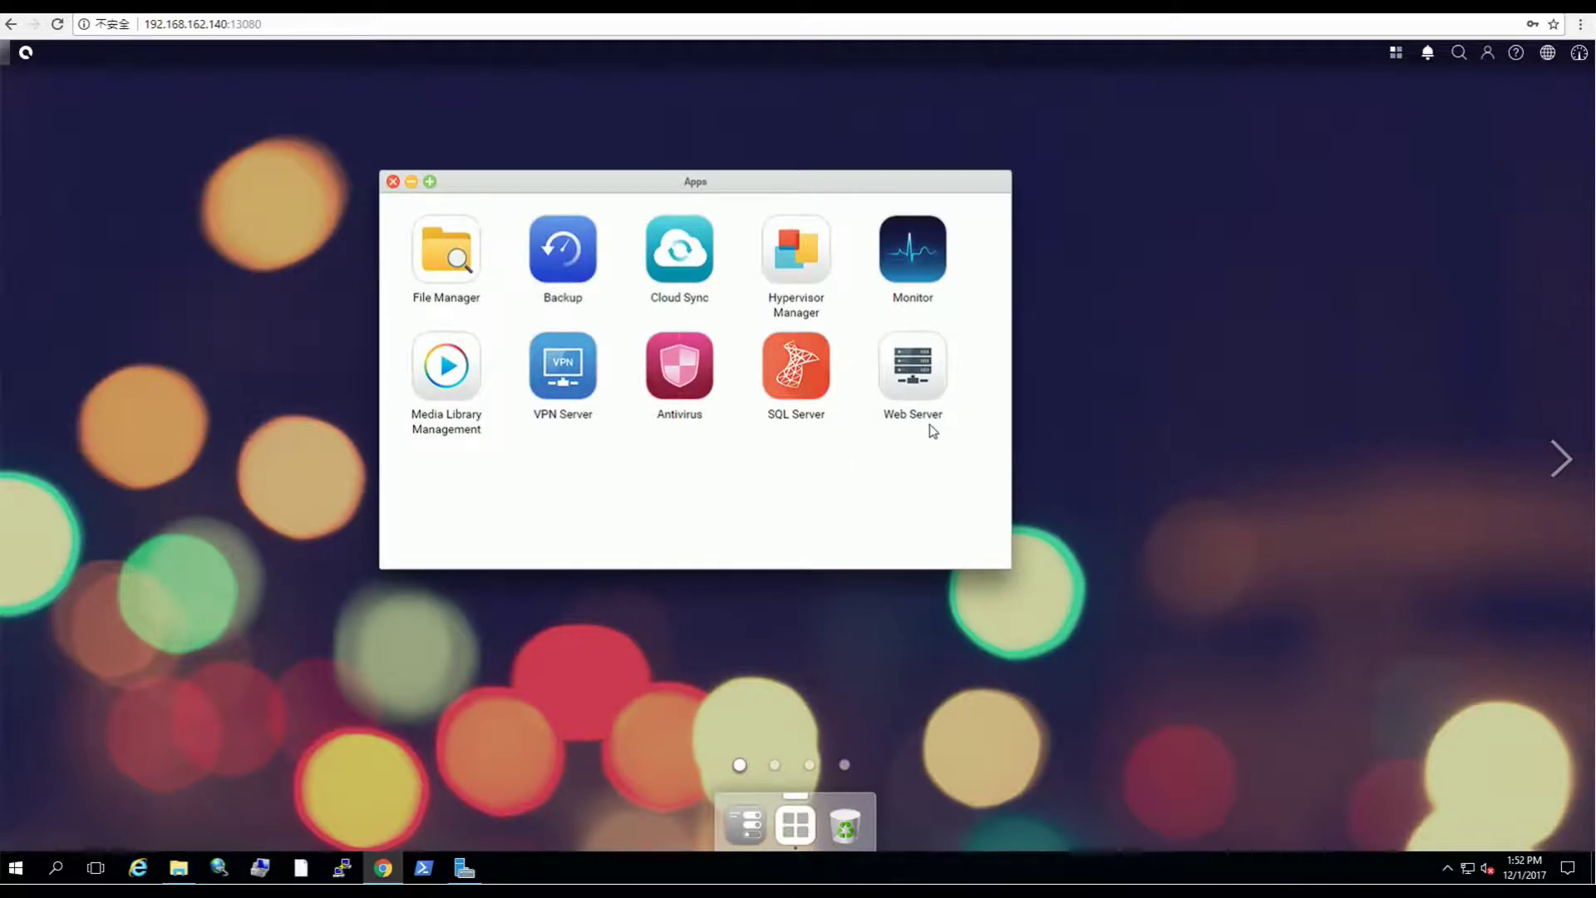
click(919, 368)
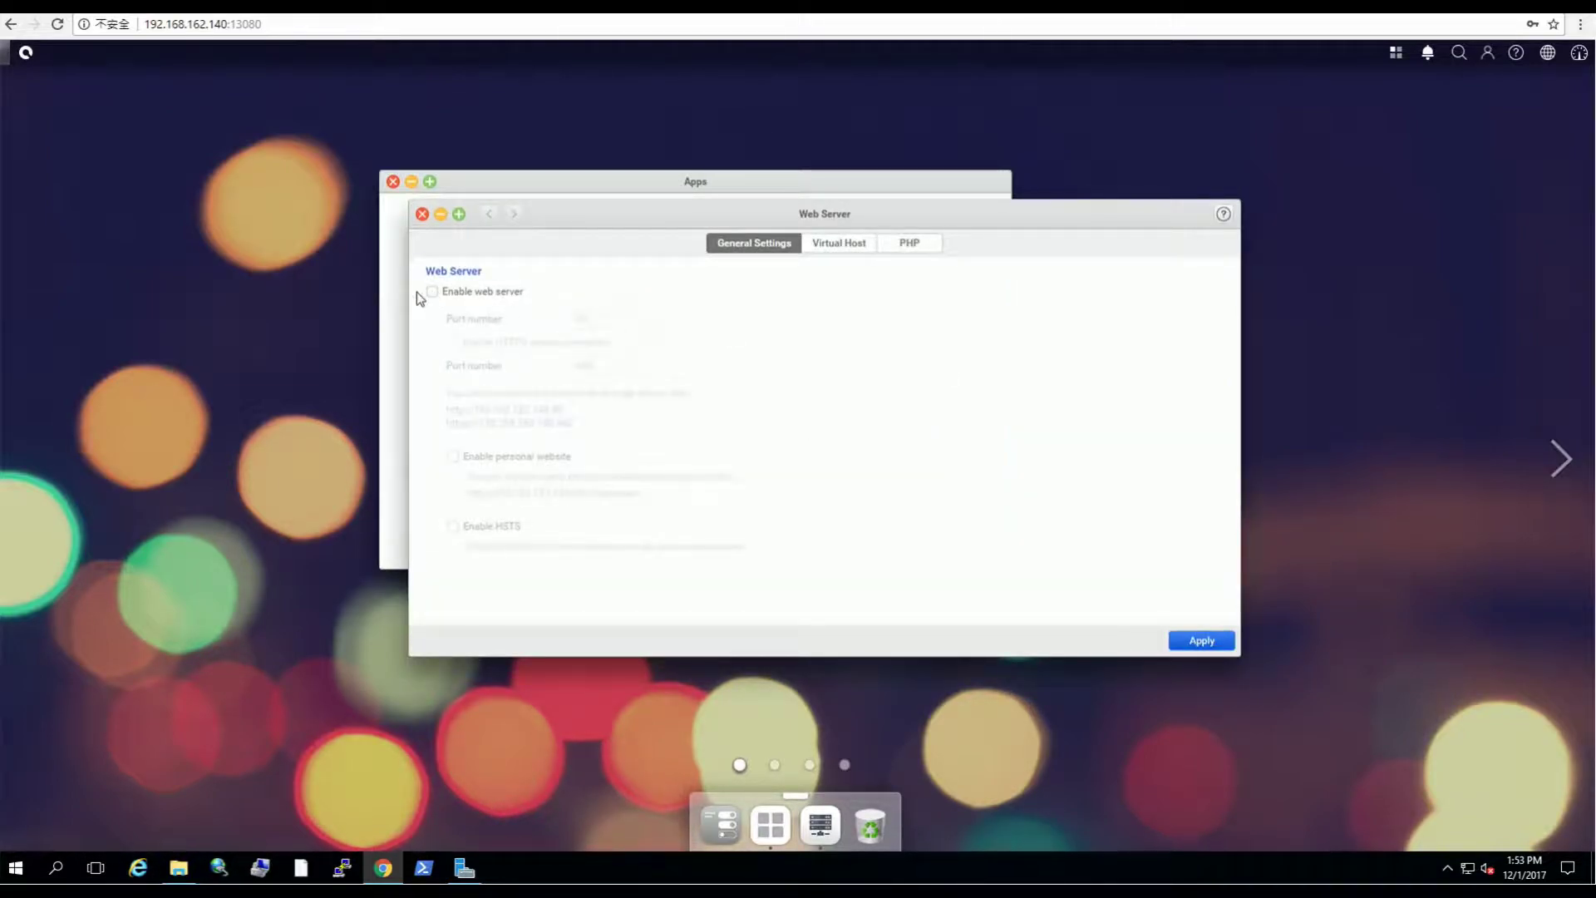
click(433, 292)
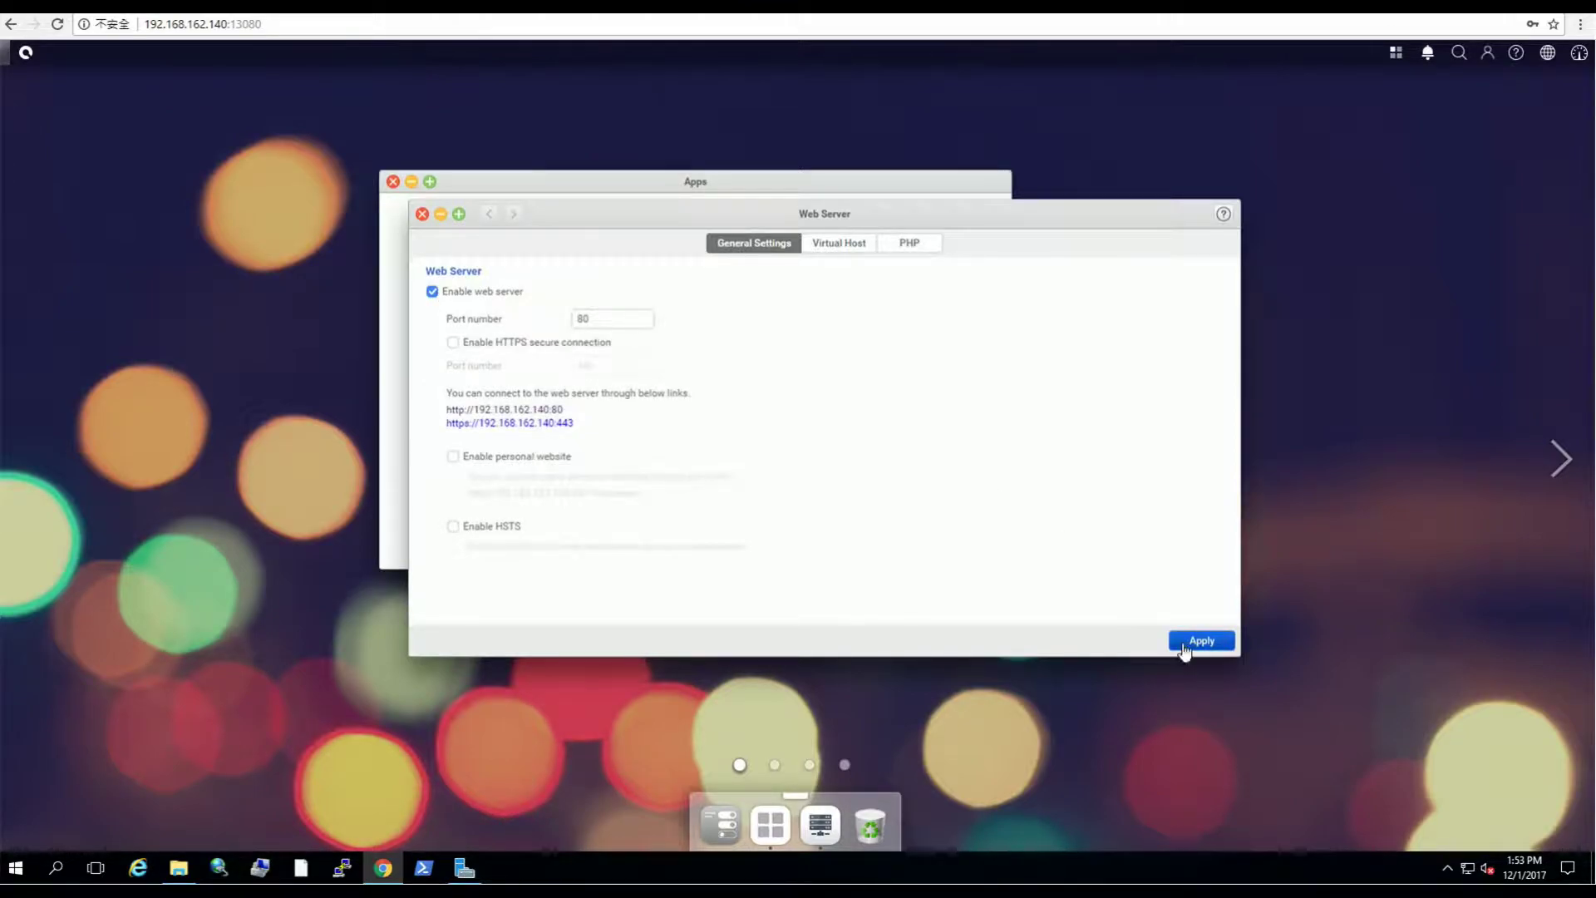
click(1184, 645)
drag(866, 218, 1215, 221)
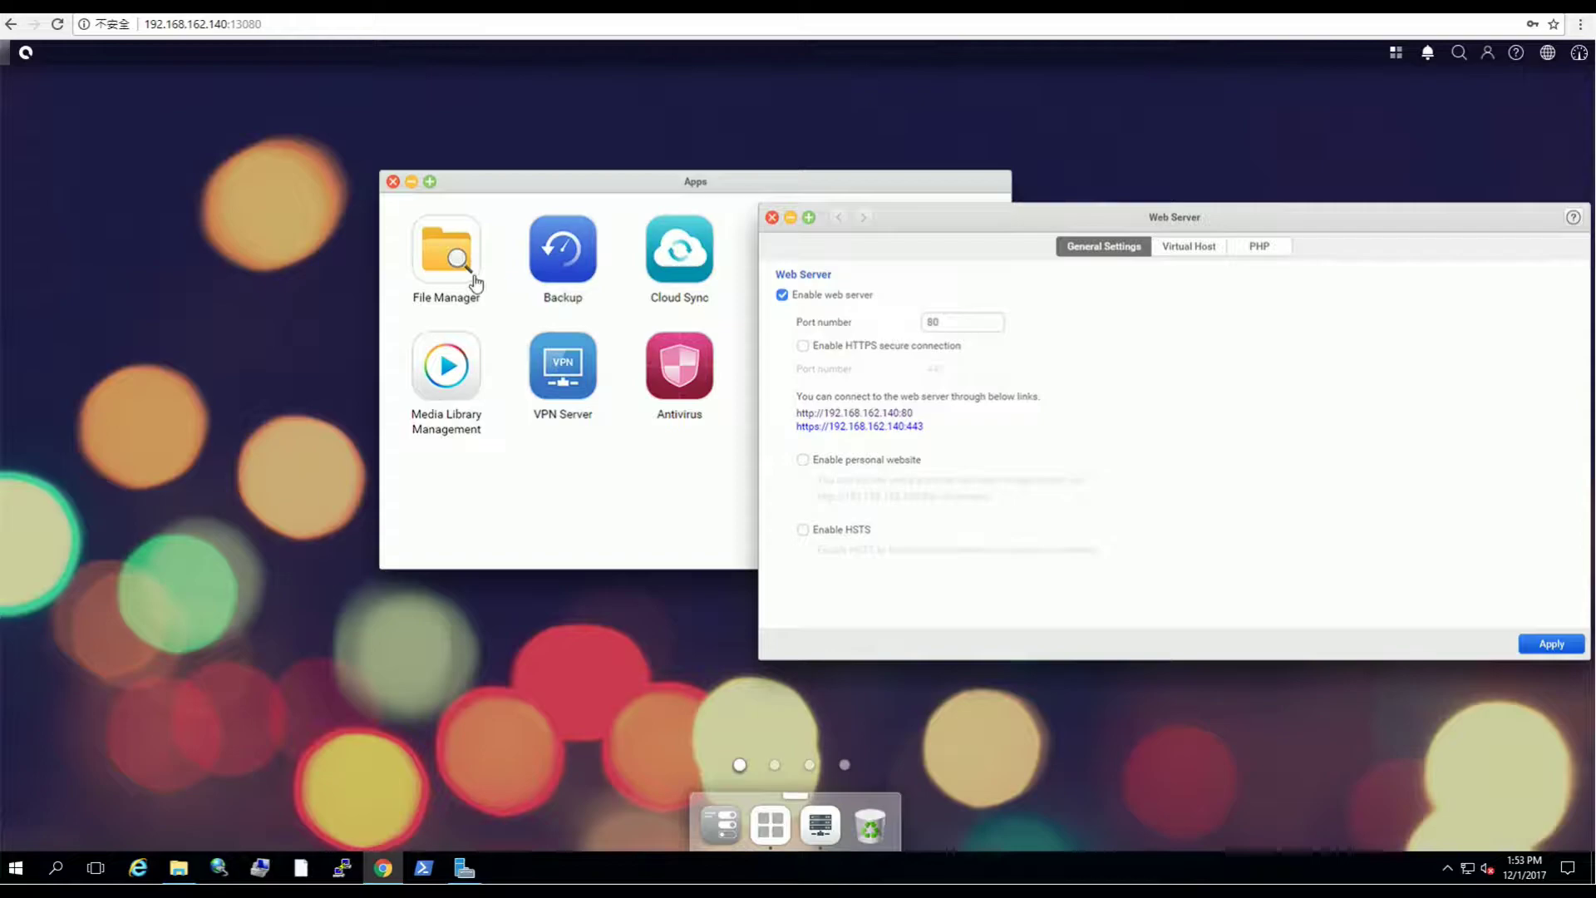
Step: Launch File Manager and open the empty Web folder under All Files
click(438, 268)
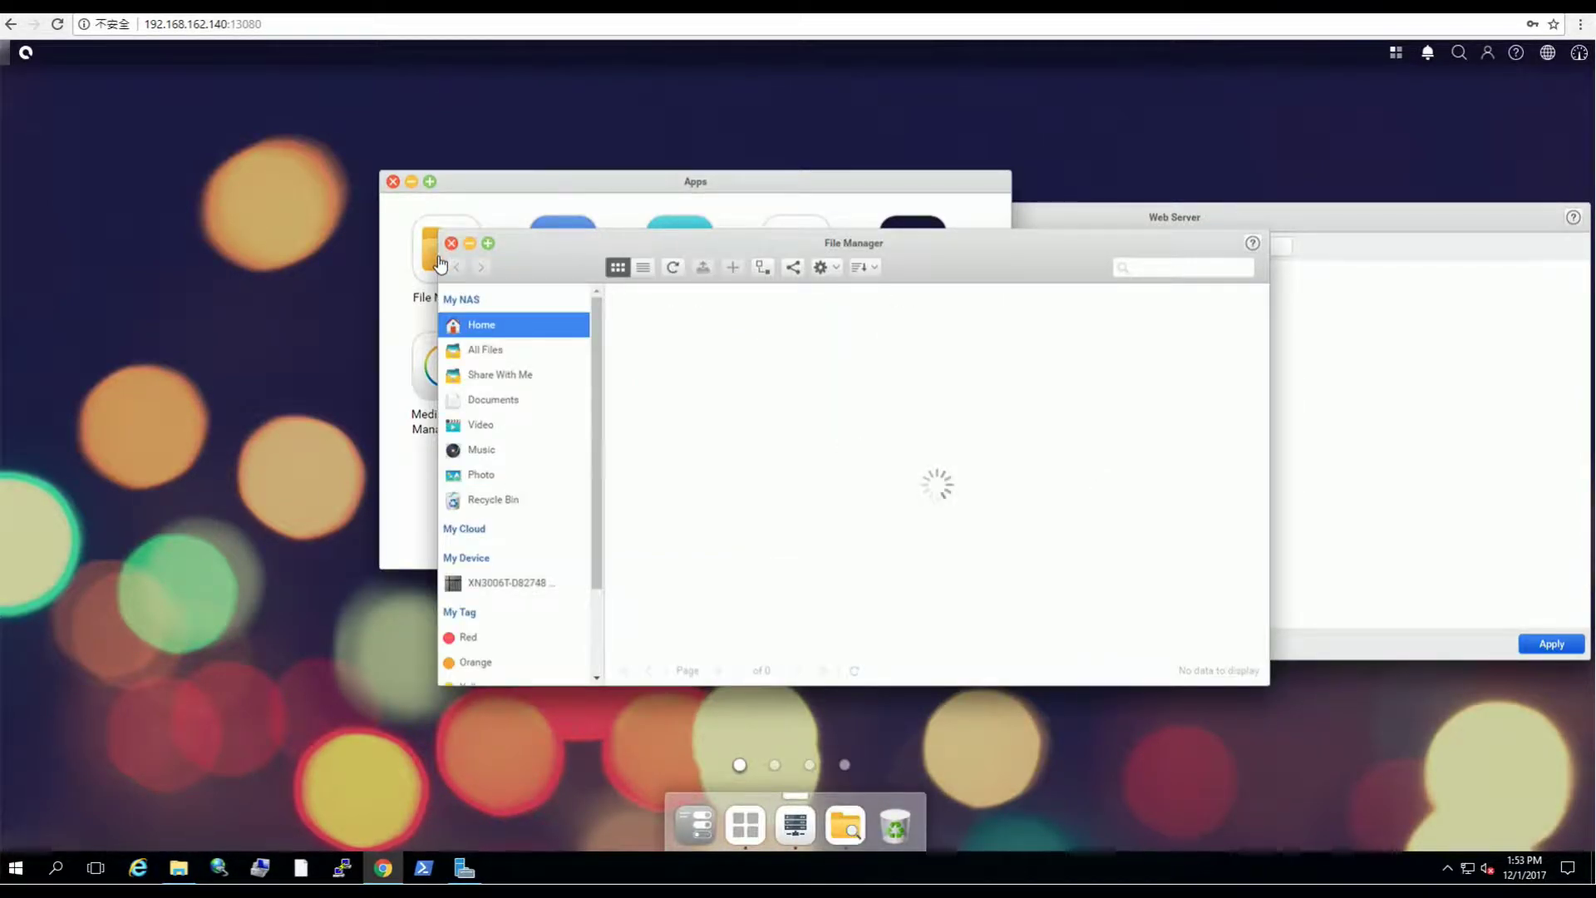
click(497, 355)
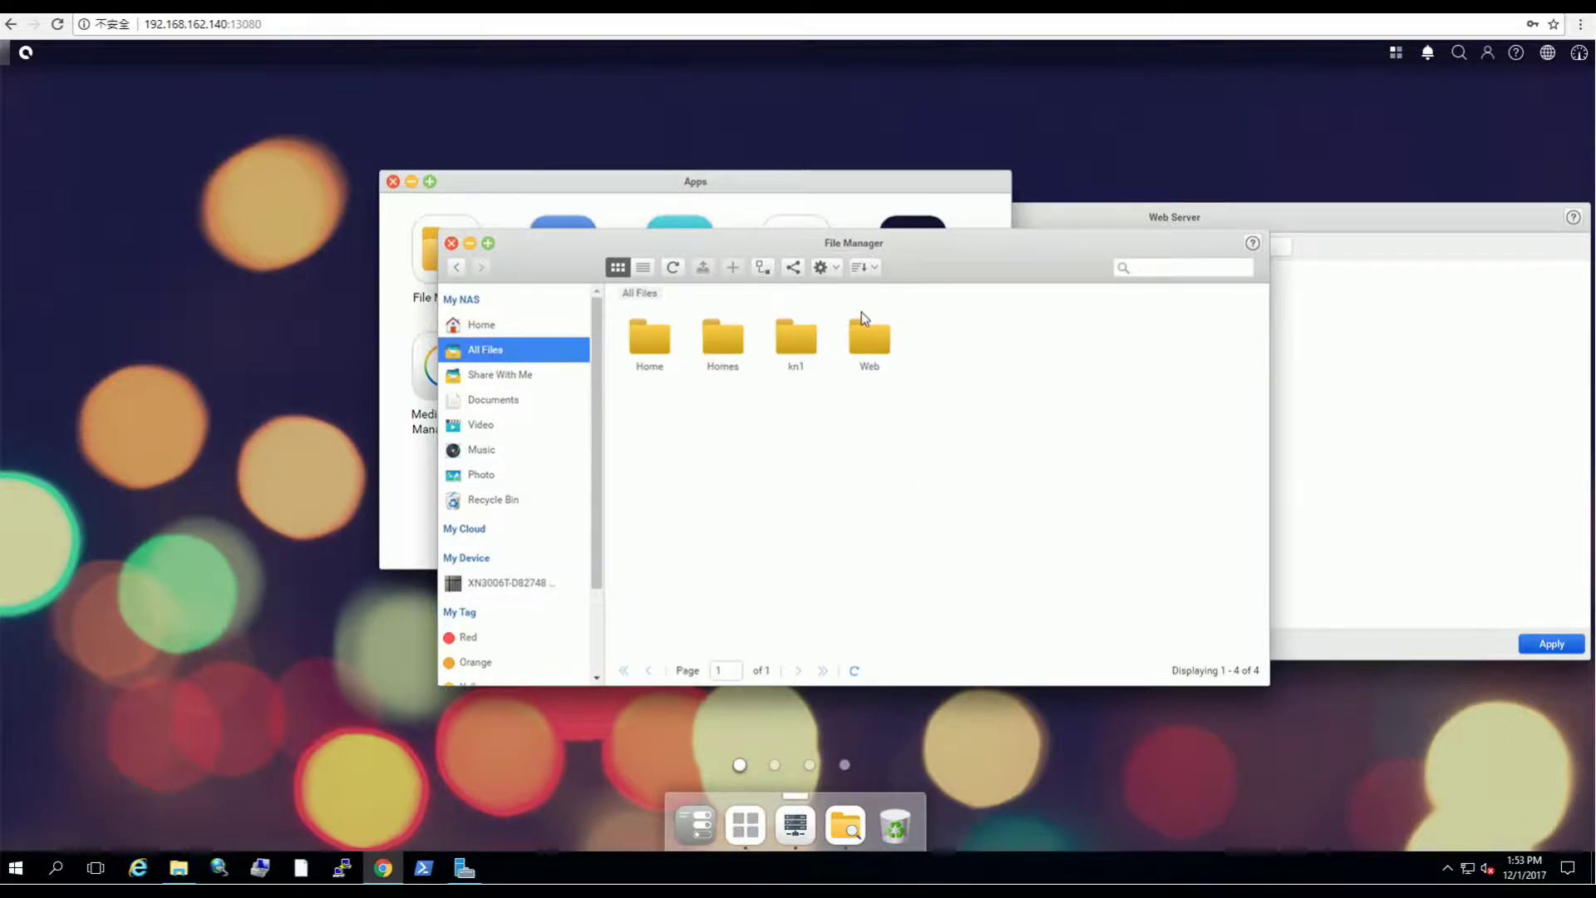
double_click(873, 341)
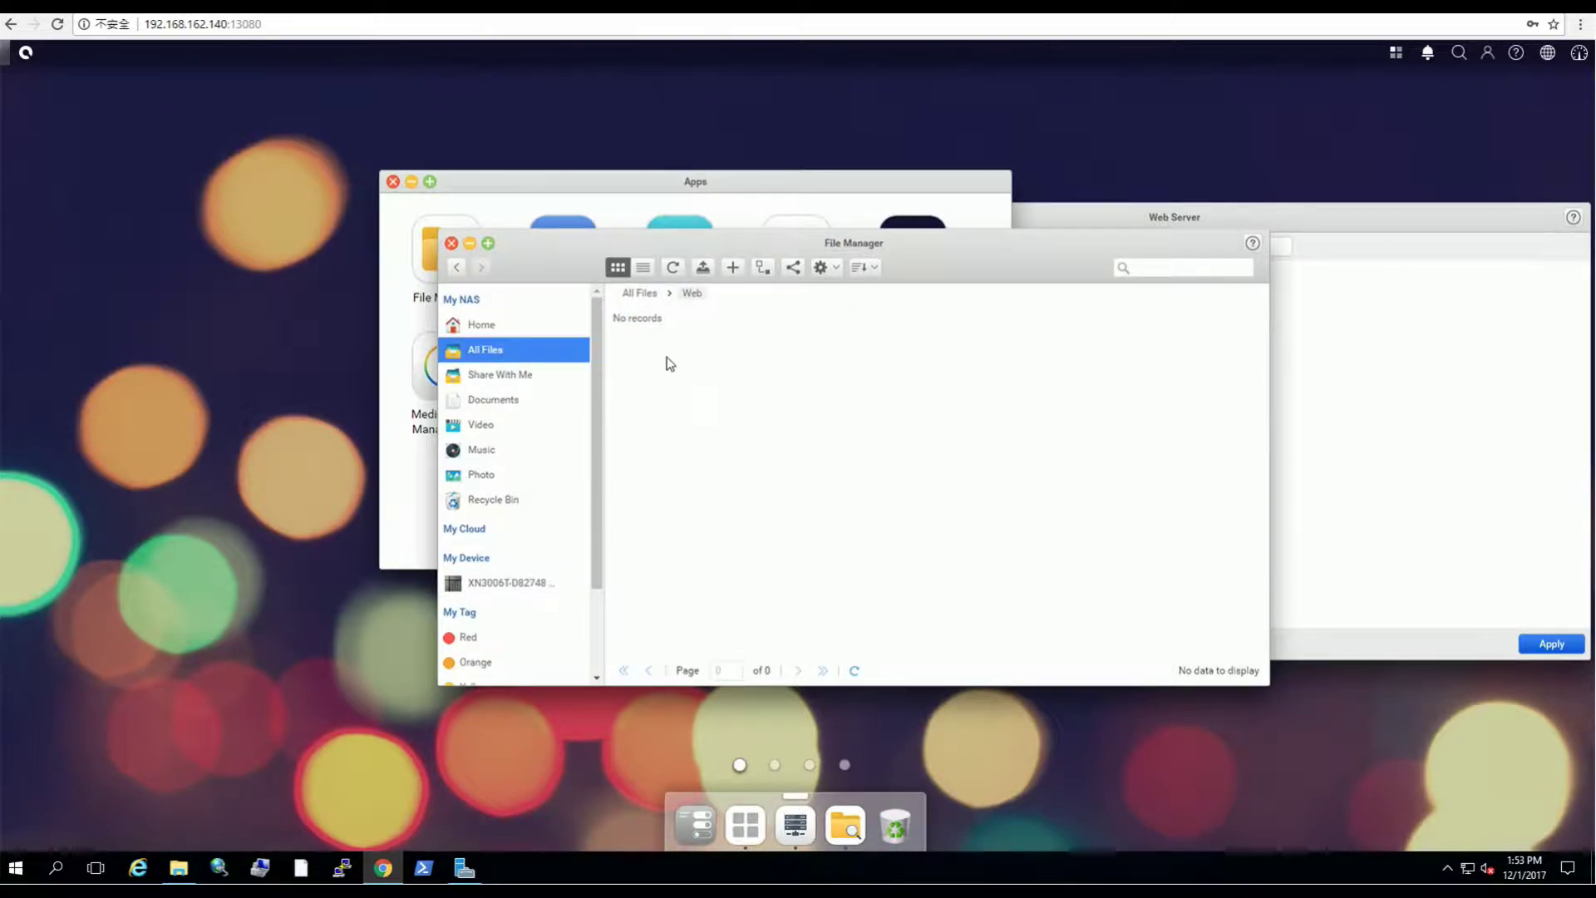
Step: Drag index.html from the local html folder into the NAS Web folder and refresh the listing
click(181, 870)
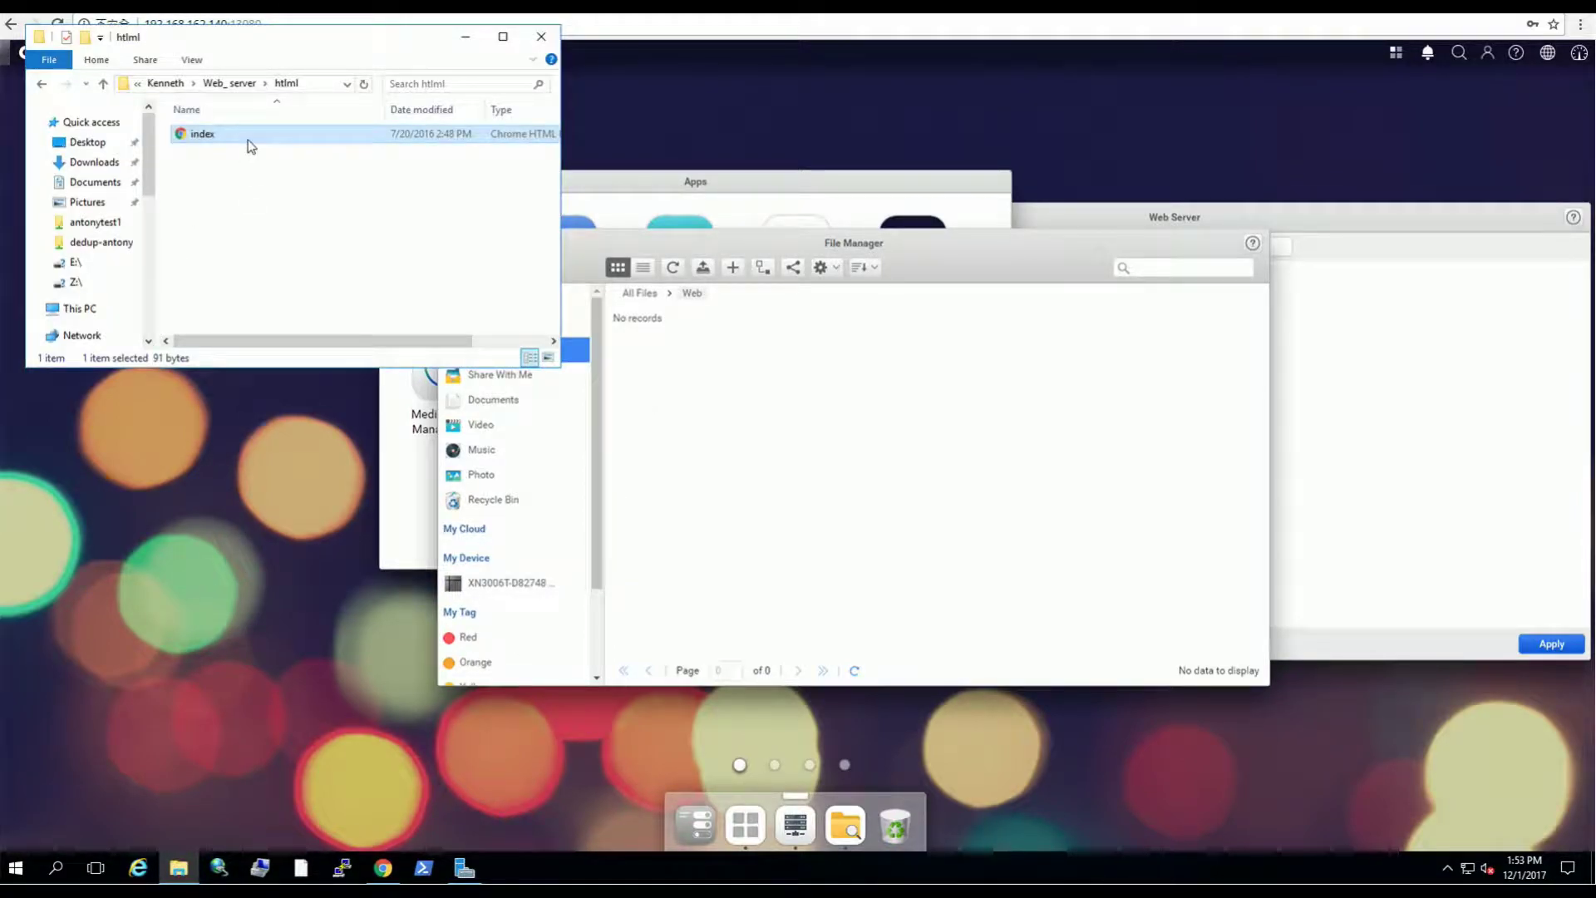
drag(251, 147, 824, 464)
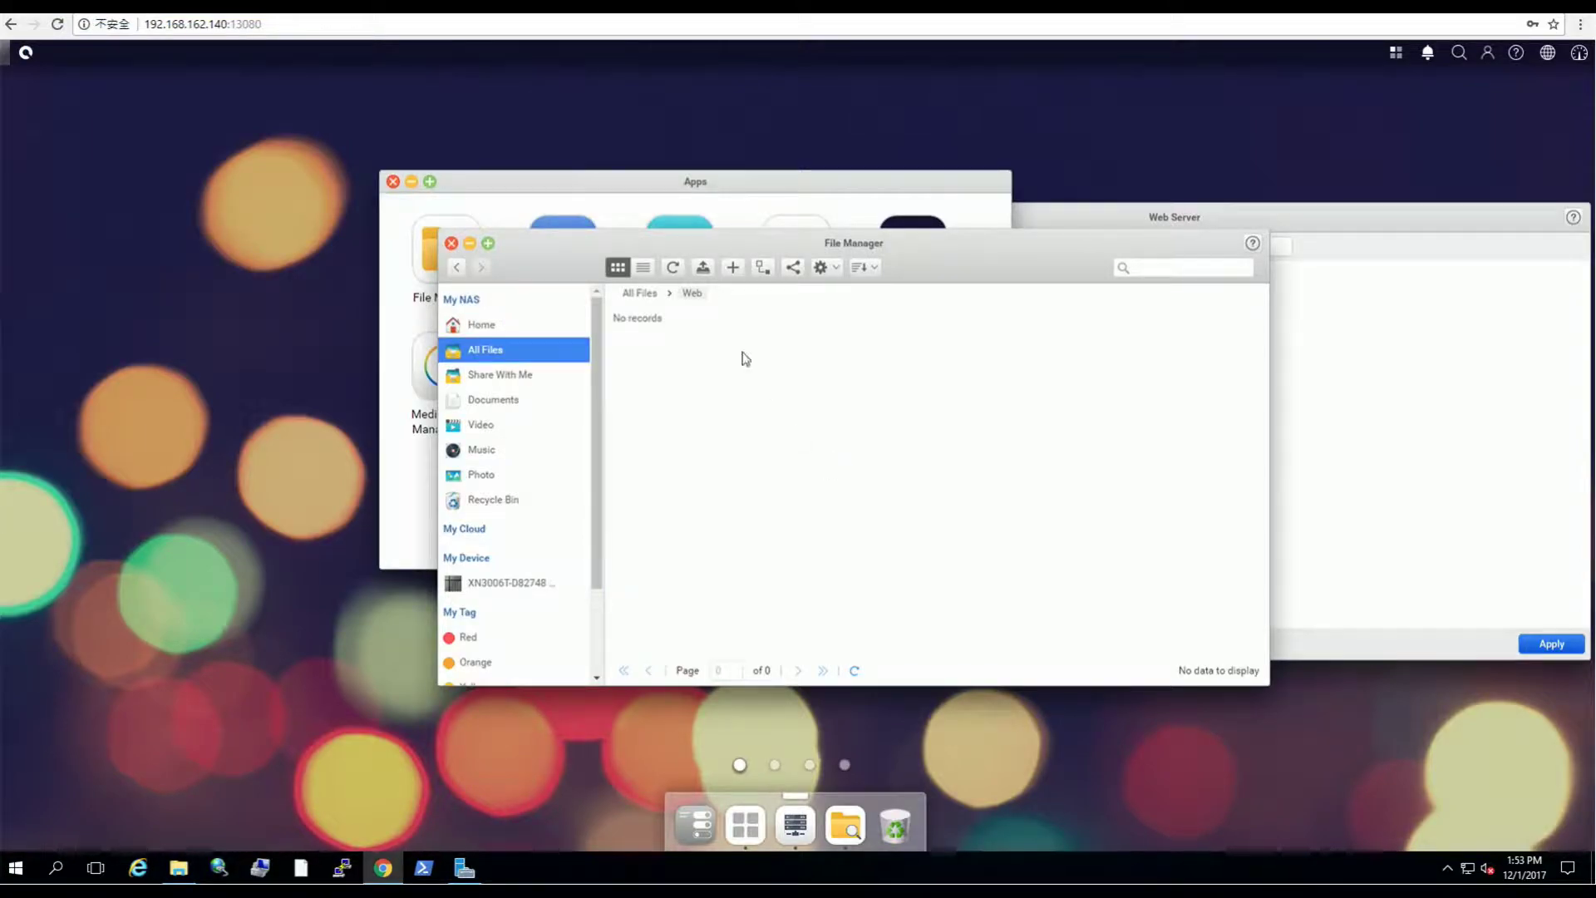
click(673, 267)
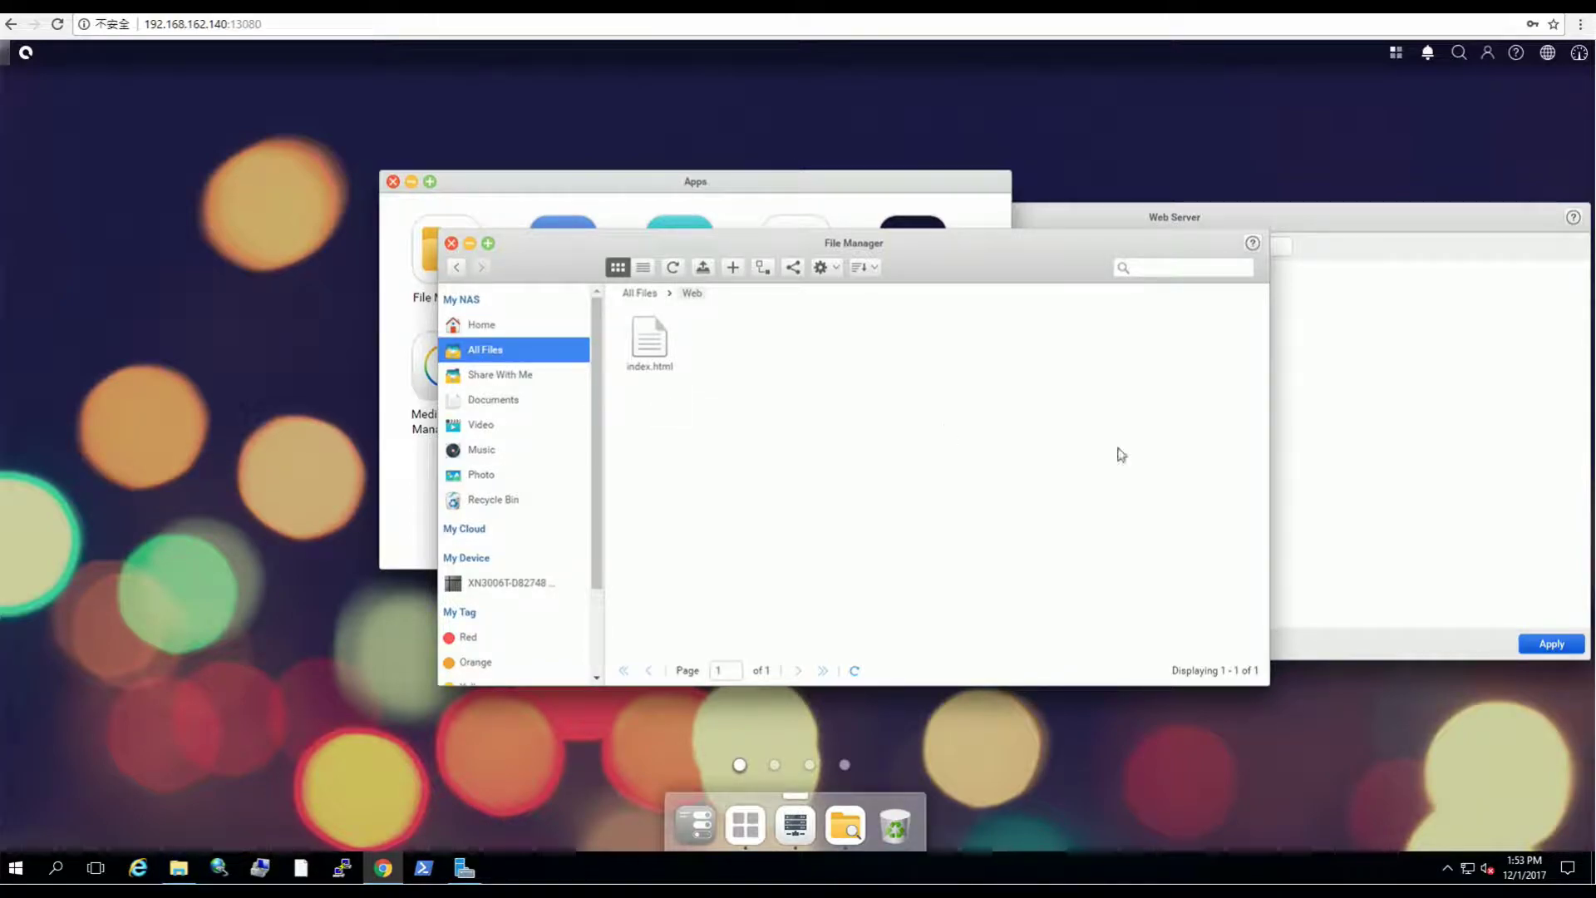
click(1360, 456)
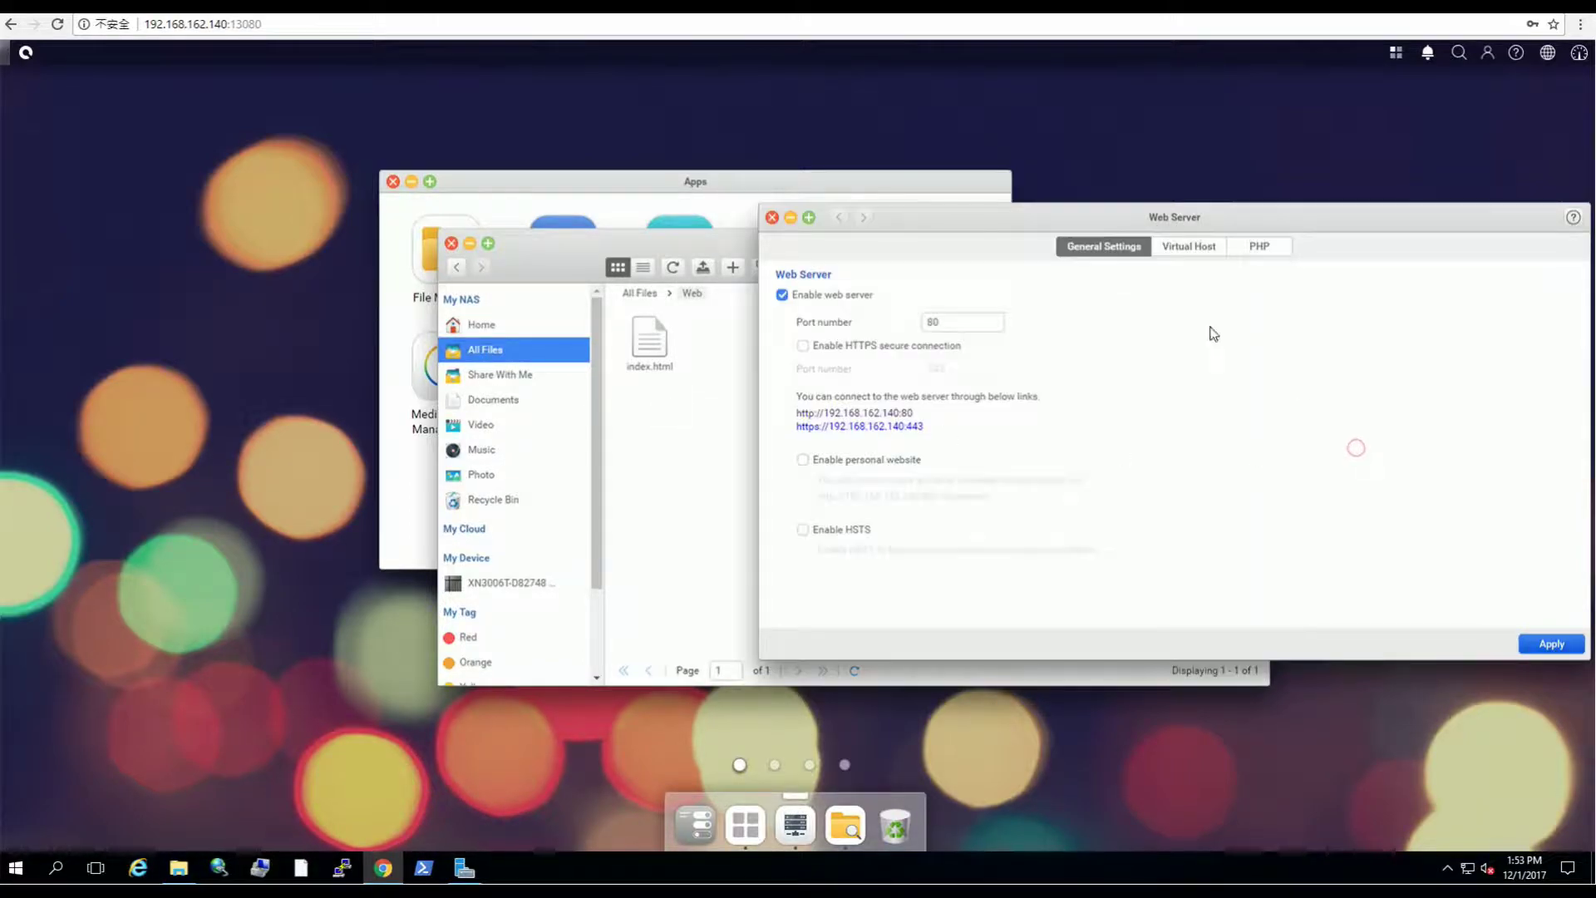
click(895, 413)
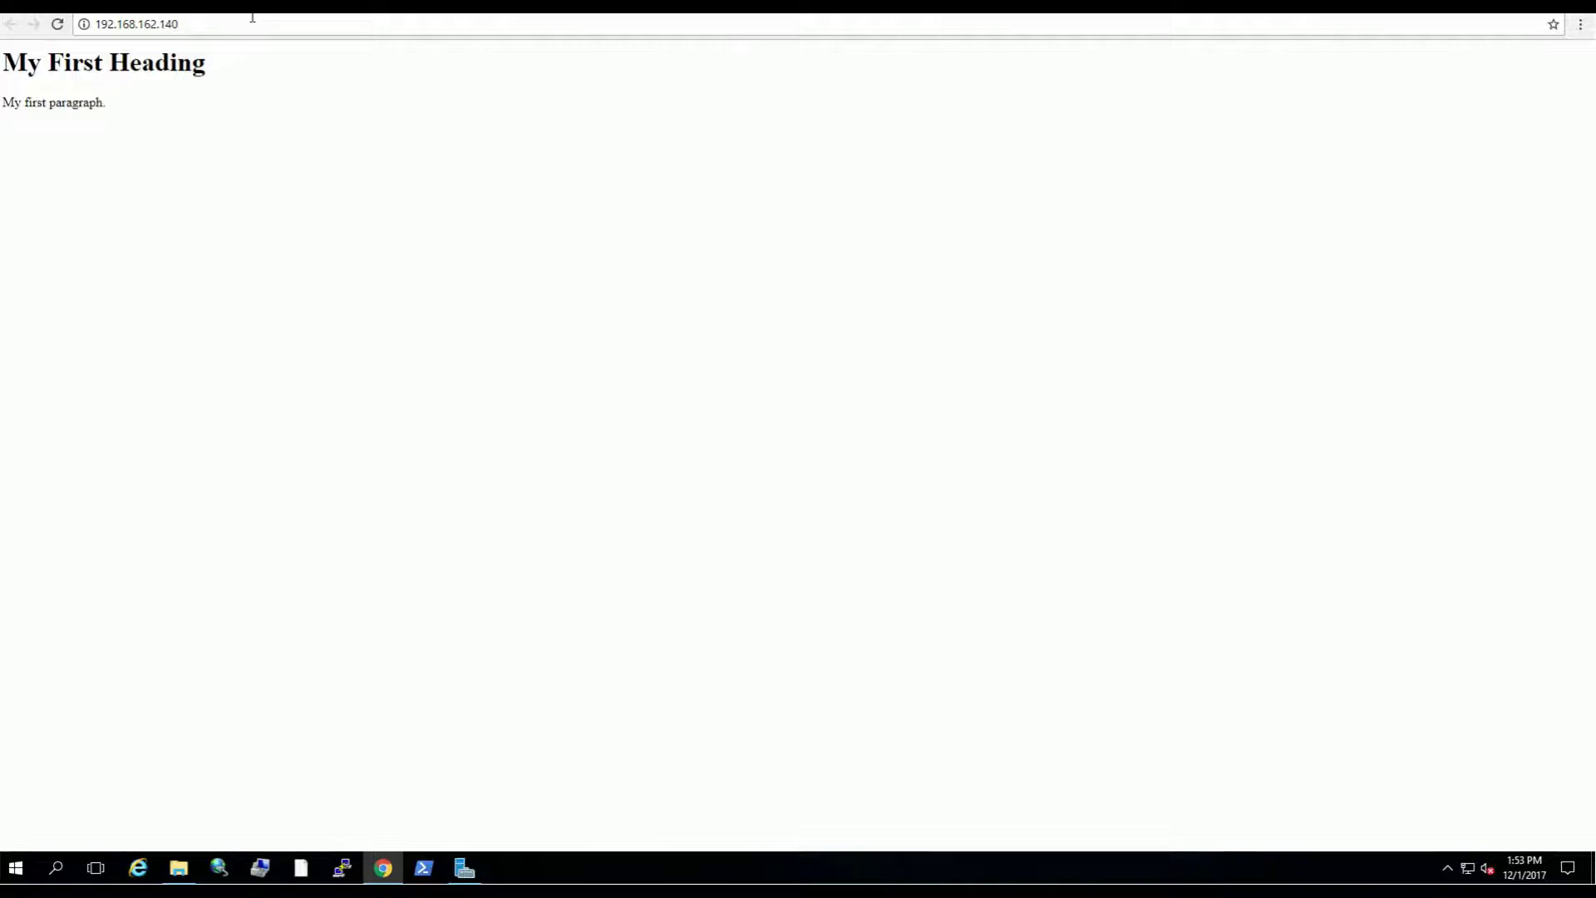
key(ctrl+w)
Step: Delete index.html from the Web folder, confirm, and return to All Files
click(688, 458)
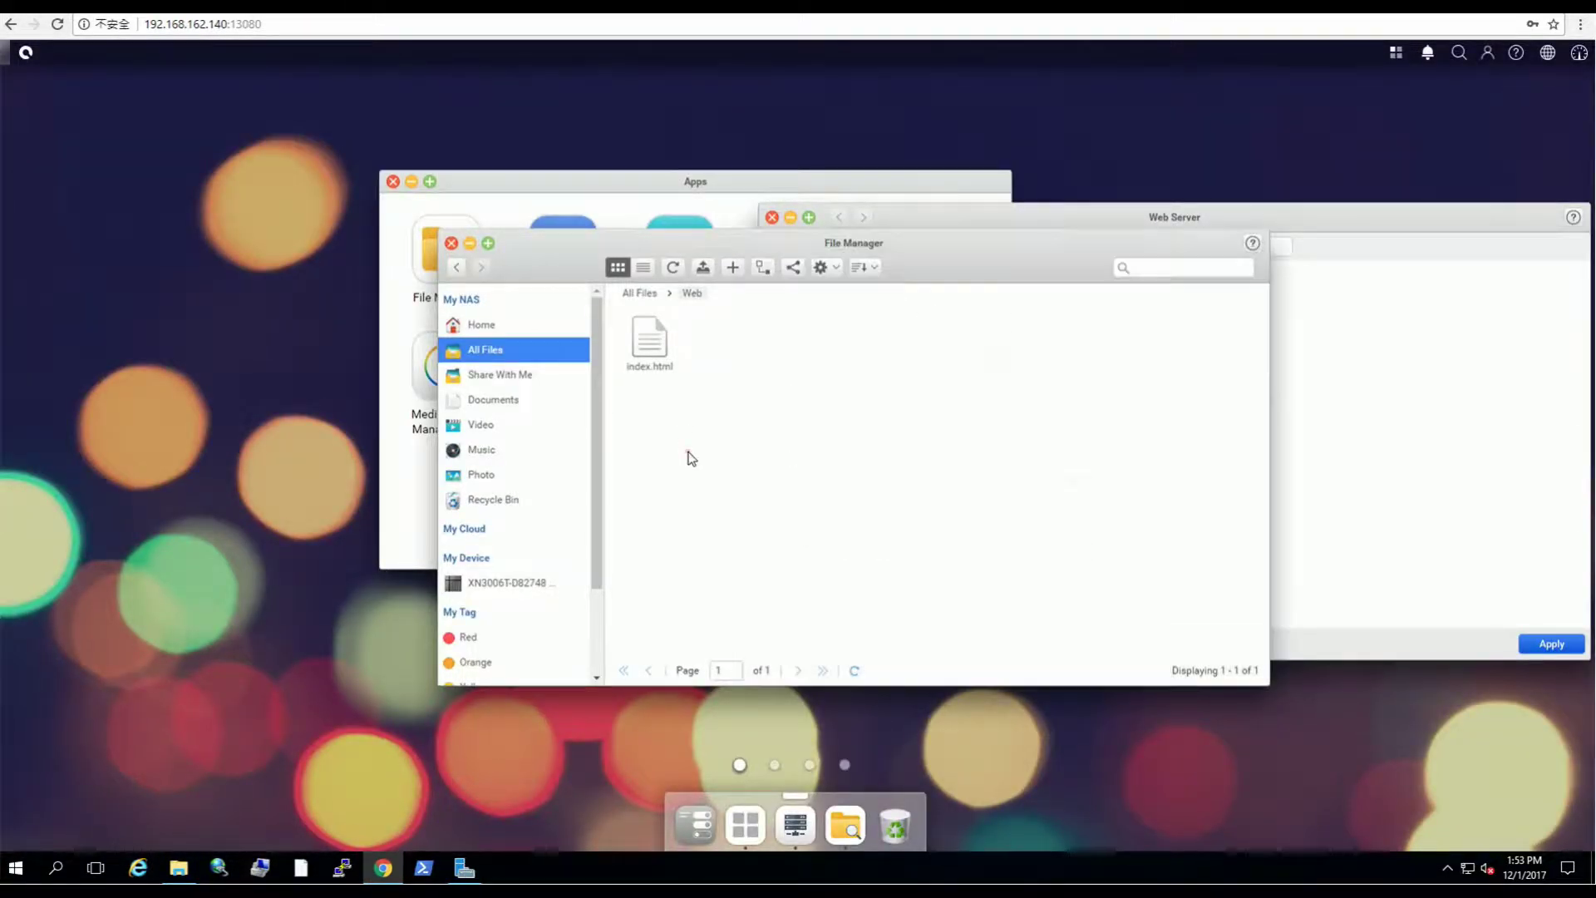
right_click(652, 349)
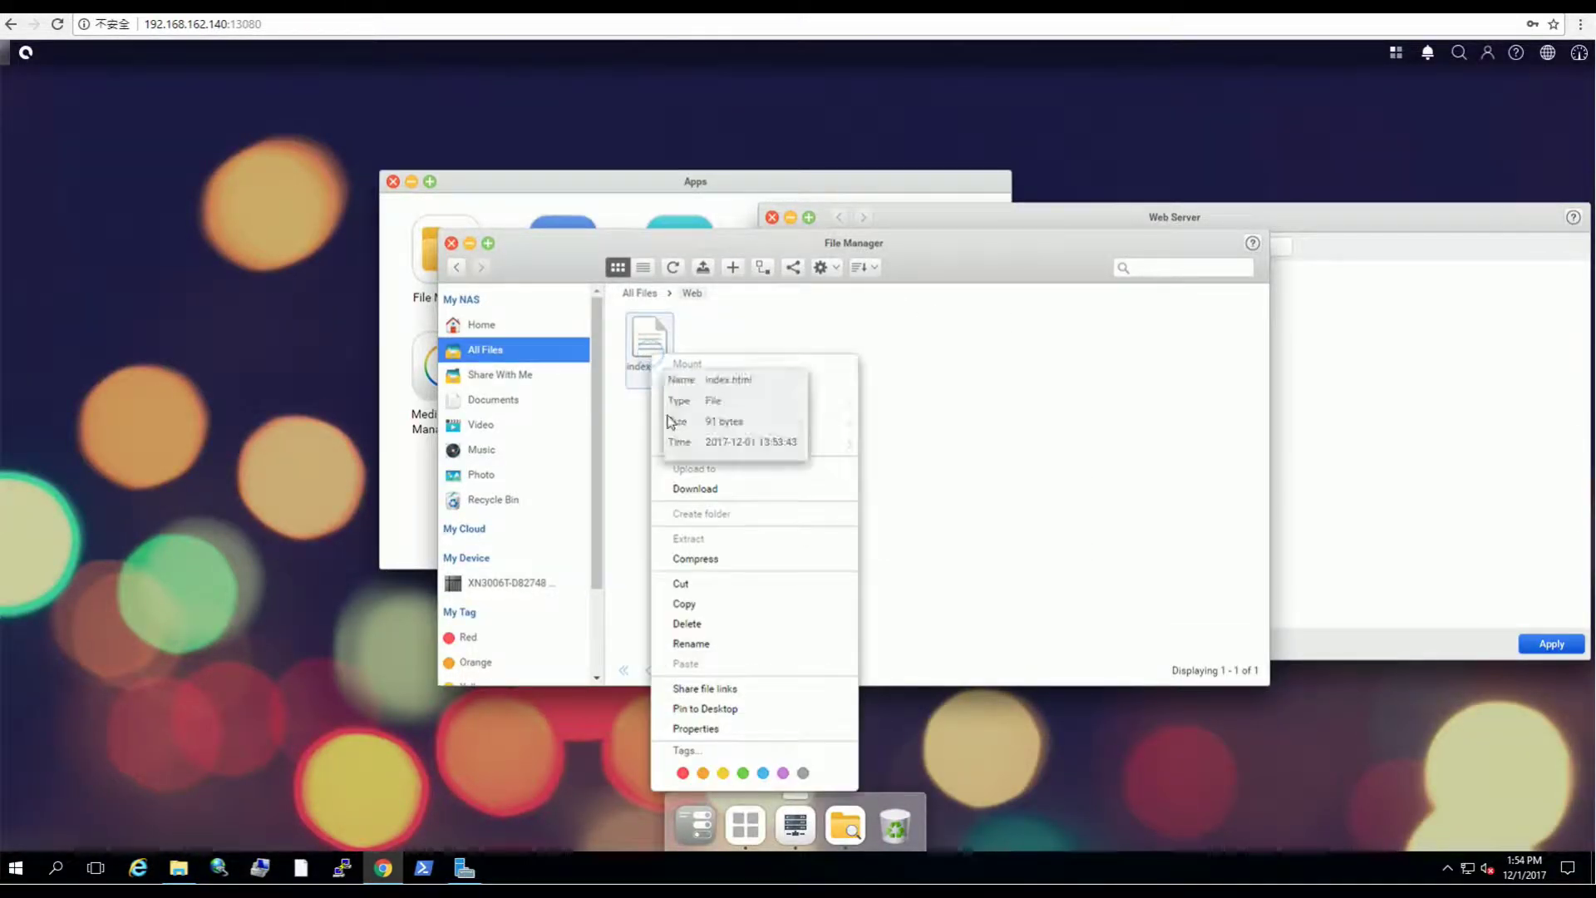
click(709, 625)
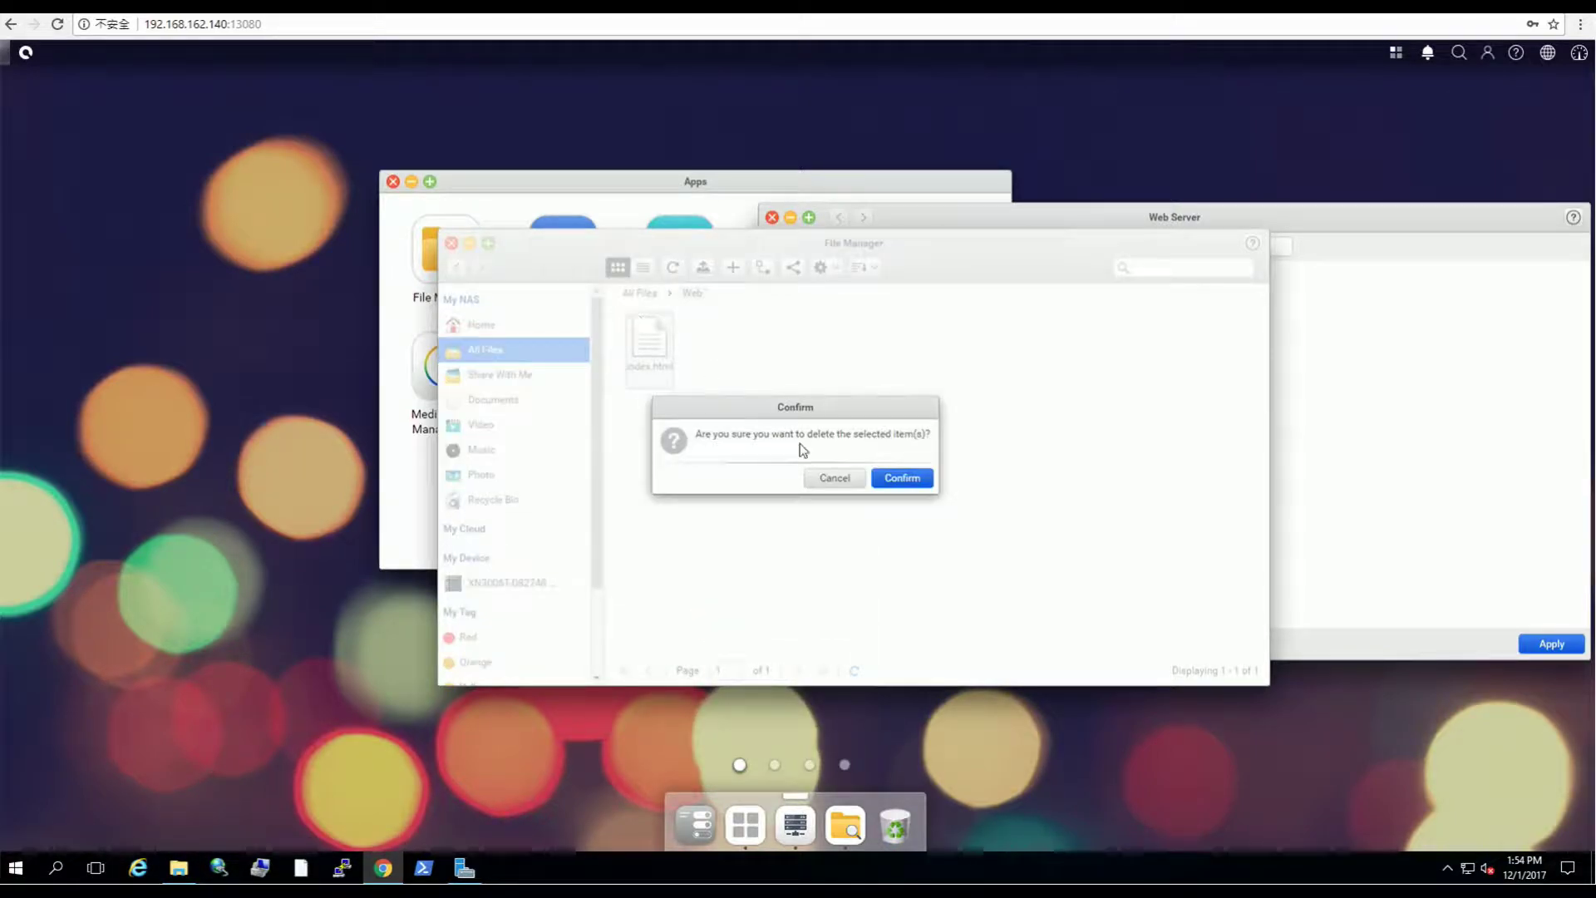
click(905, 479)
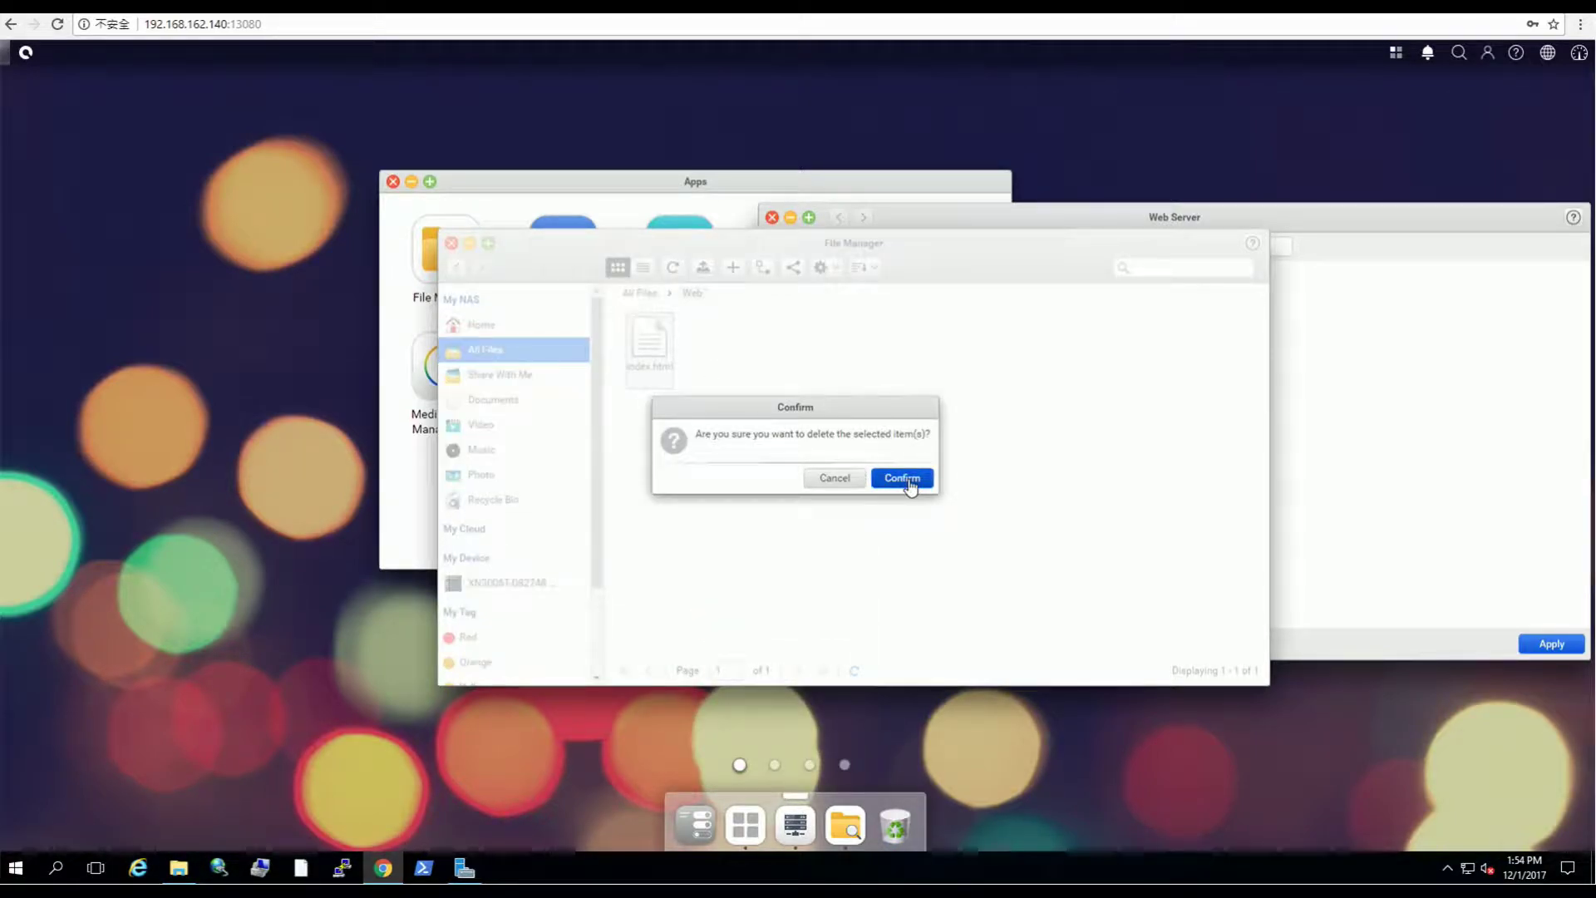
click(526, 363)
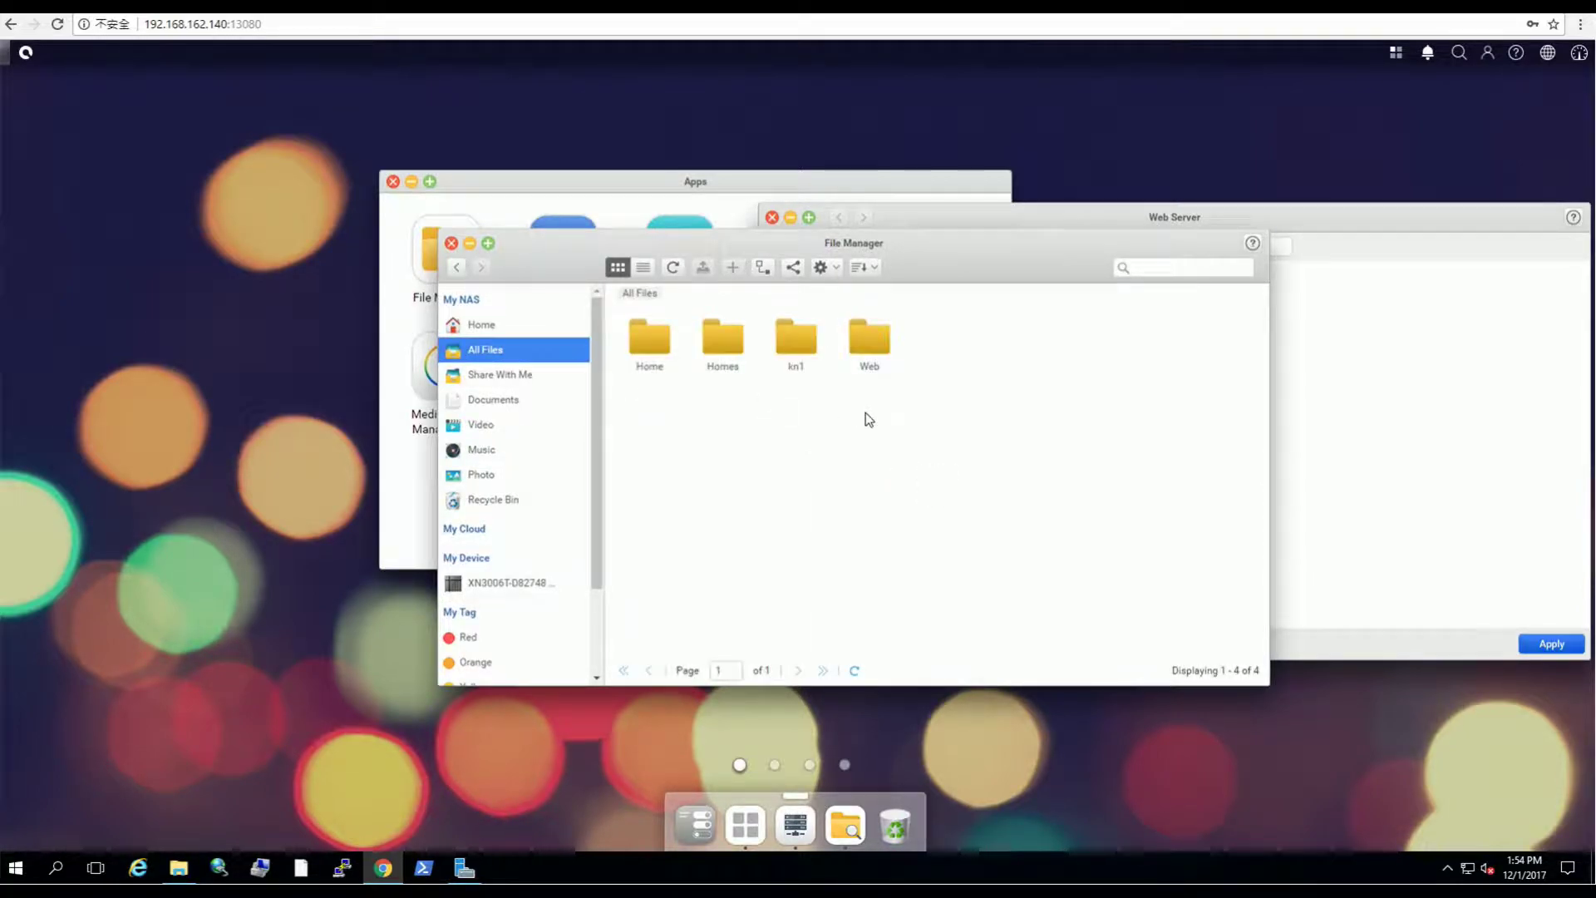
Step: Bring the Web Server window into view and enable virtual host on its Virtual Host tab
click(1355, 390)
drag(1118, 217, 771, 241)
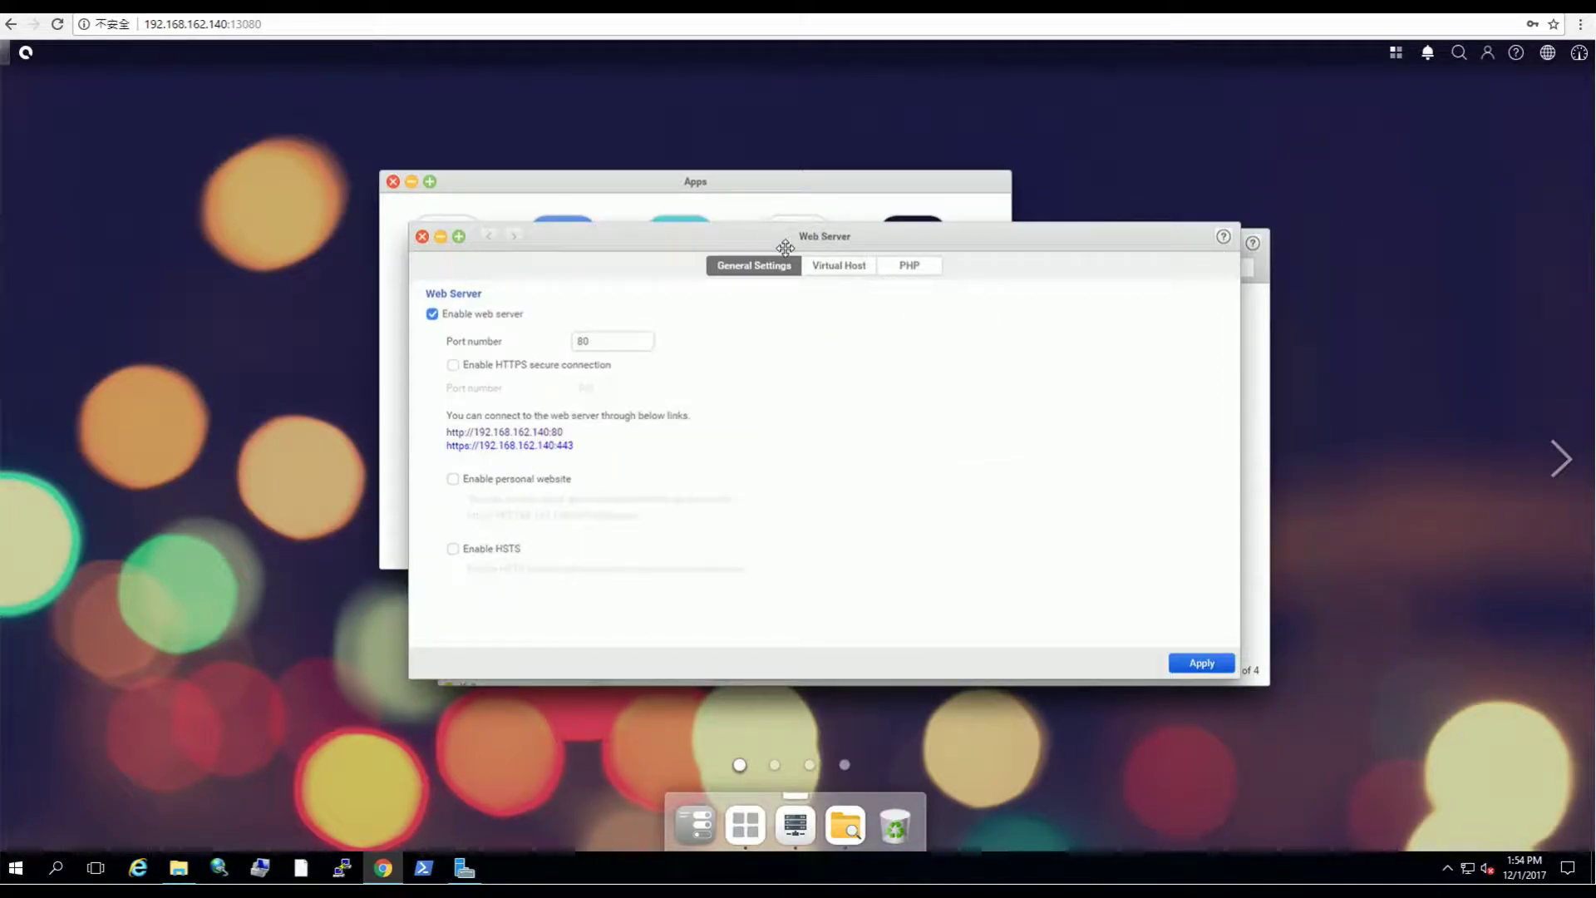
click(841, 274)
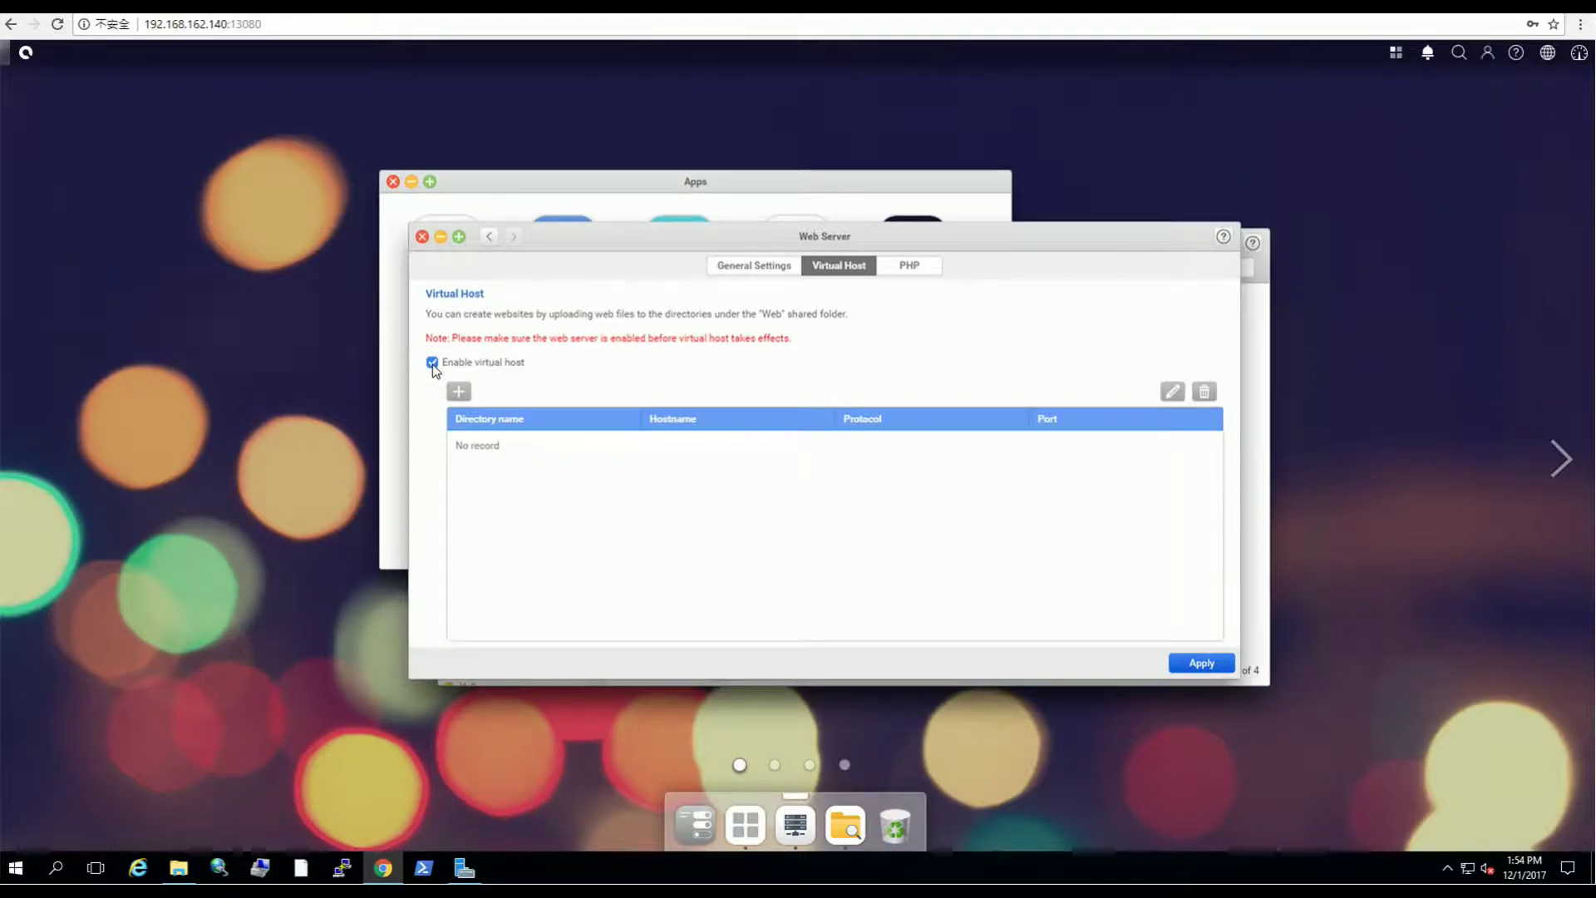
Step: Open the Add Virtual Host form, then switch to the signed-in No-IP browser tab
click(460, 392)
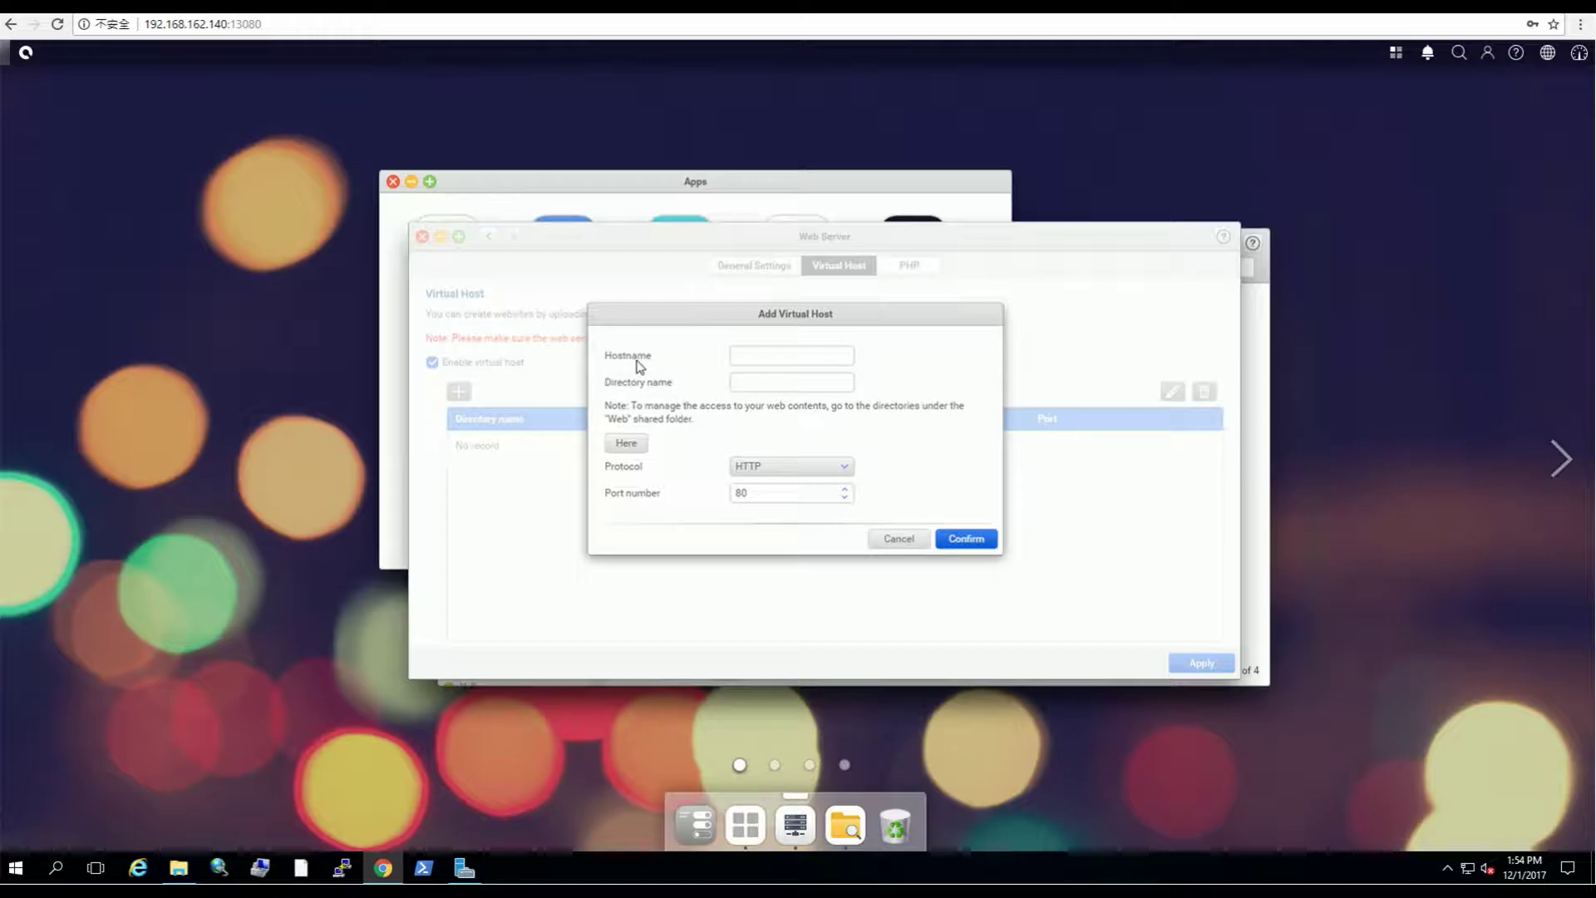
click(422, 24)
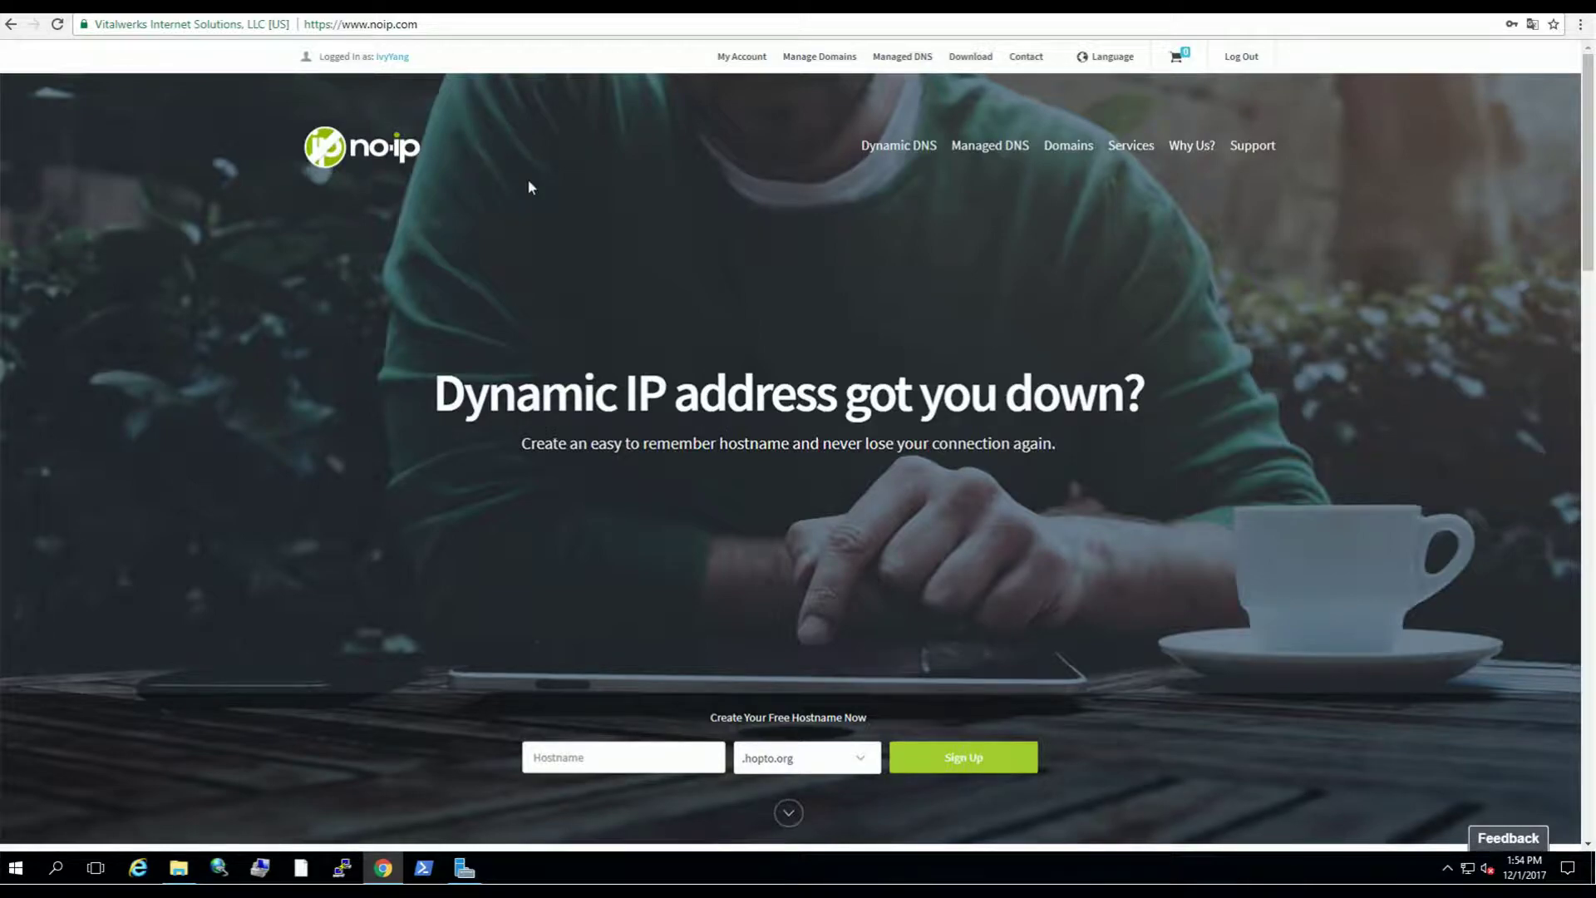
Step: Copy the registered hostname from No-IP's Dynamic DNS hostname list into the virtual host's Hostname field
click(738, 62)
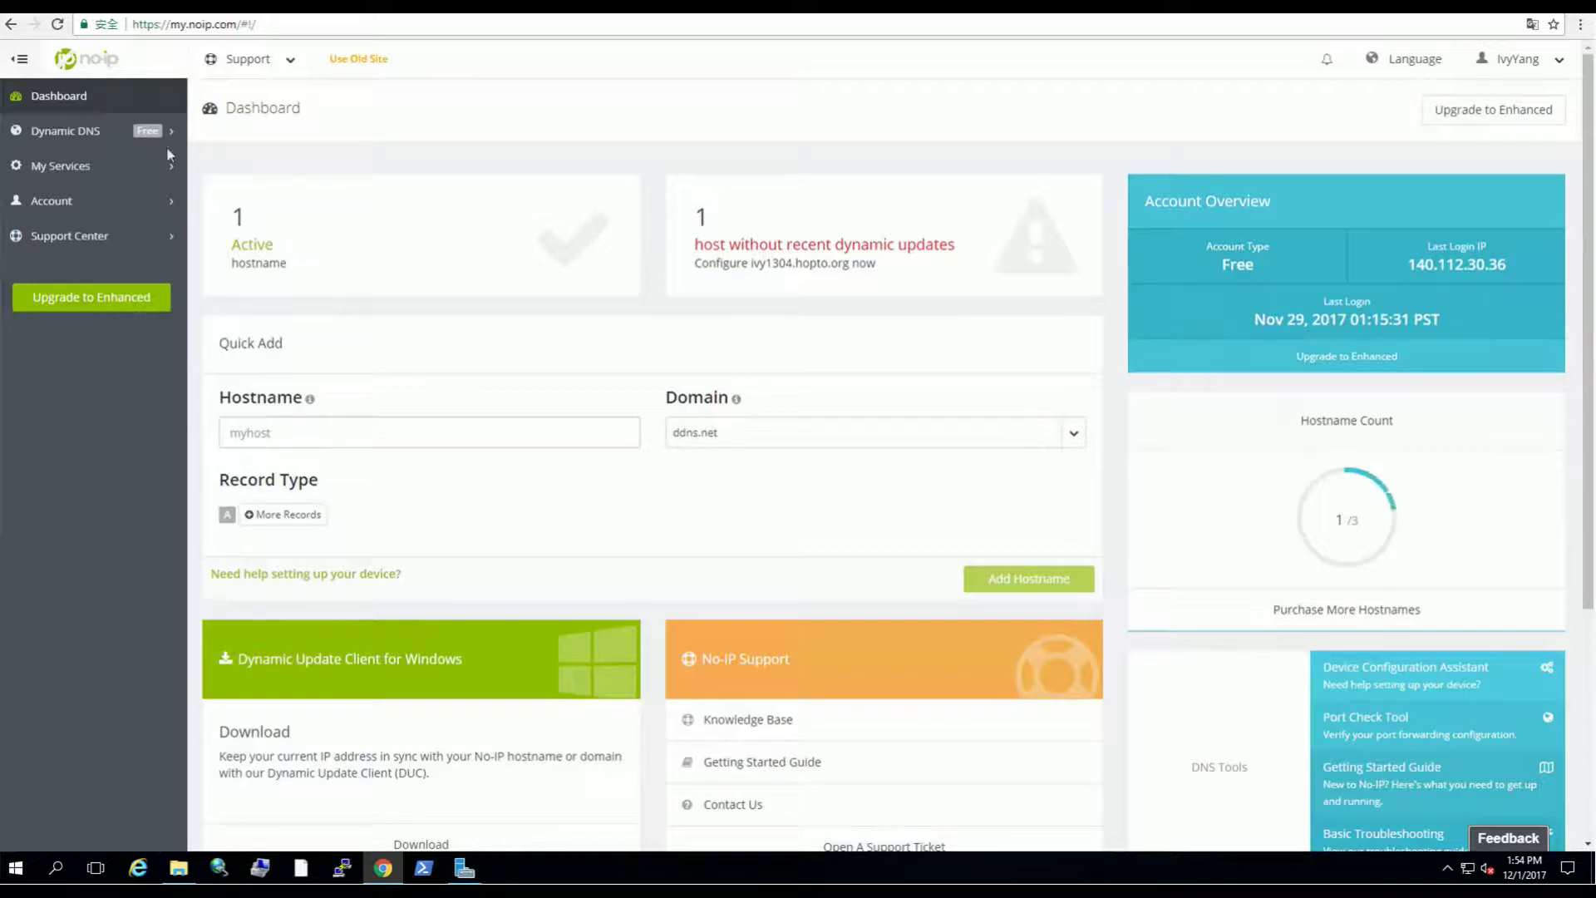
click(50, 133)
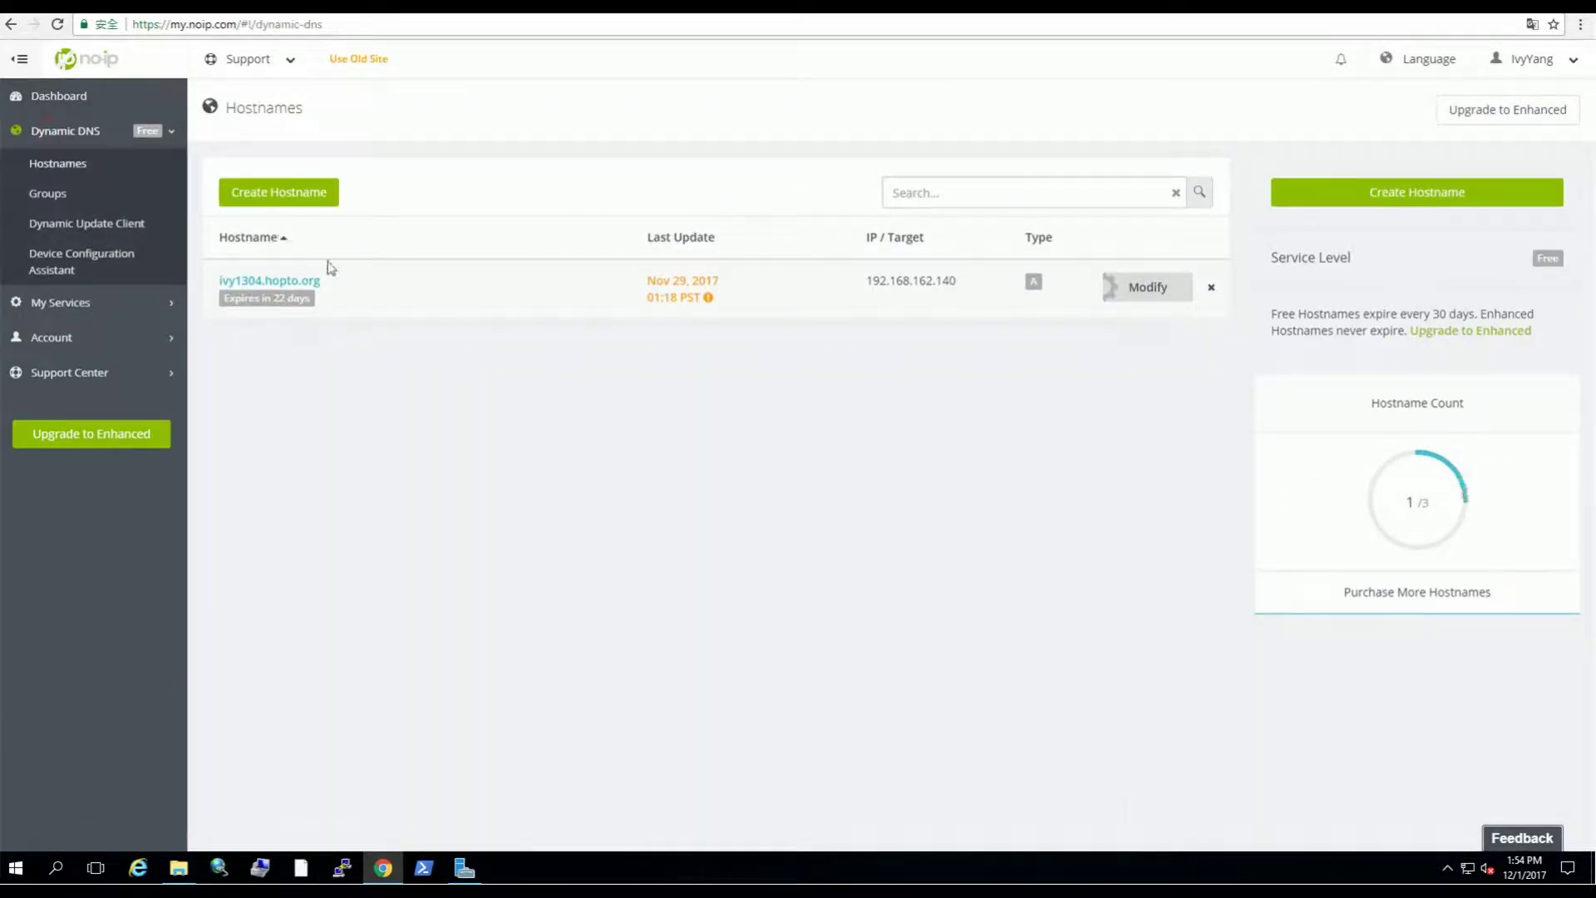
drag(341, 286, 220, 287)
key(ctrl+c)
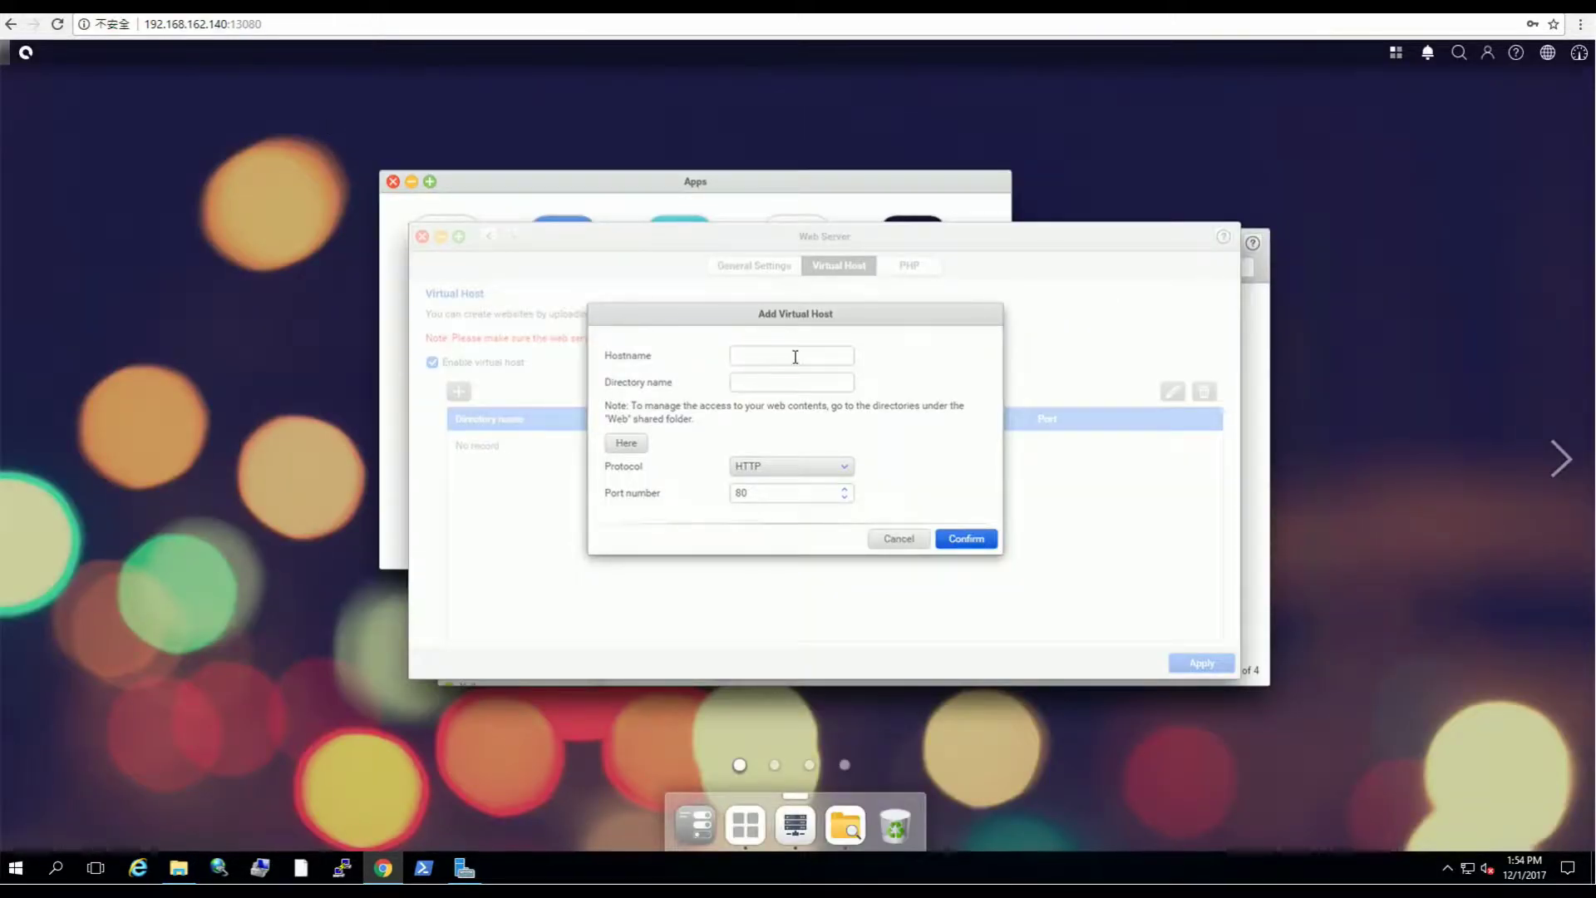
click(795, 357)
key(ctrl+v)
Step: Enter Test as the directory name, confirm the virtual host, and apply the Web Server settings
click(793, 384)
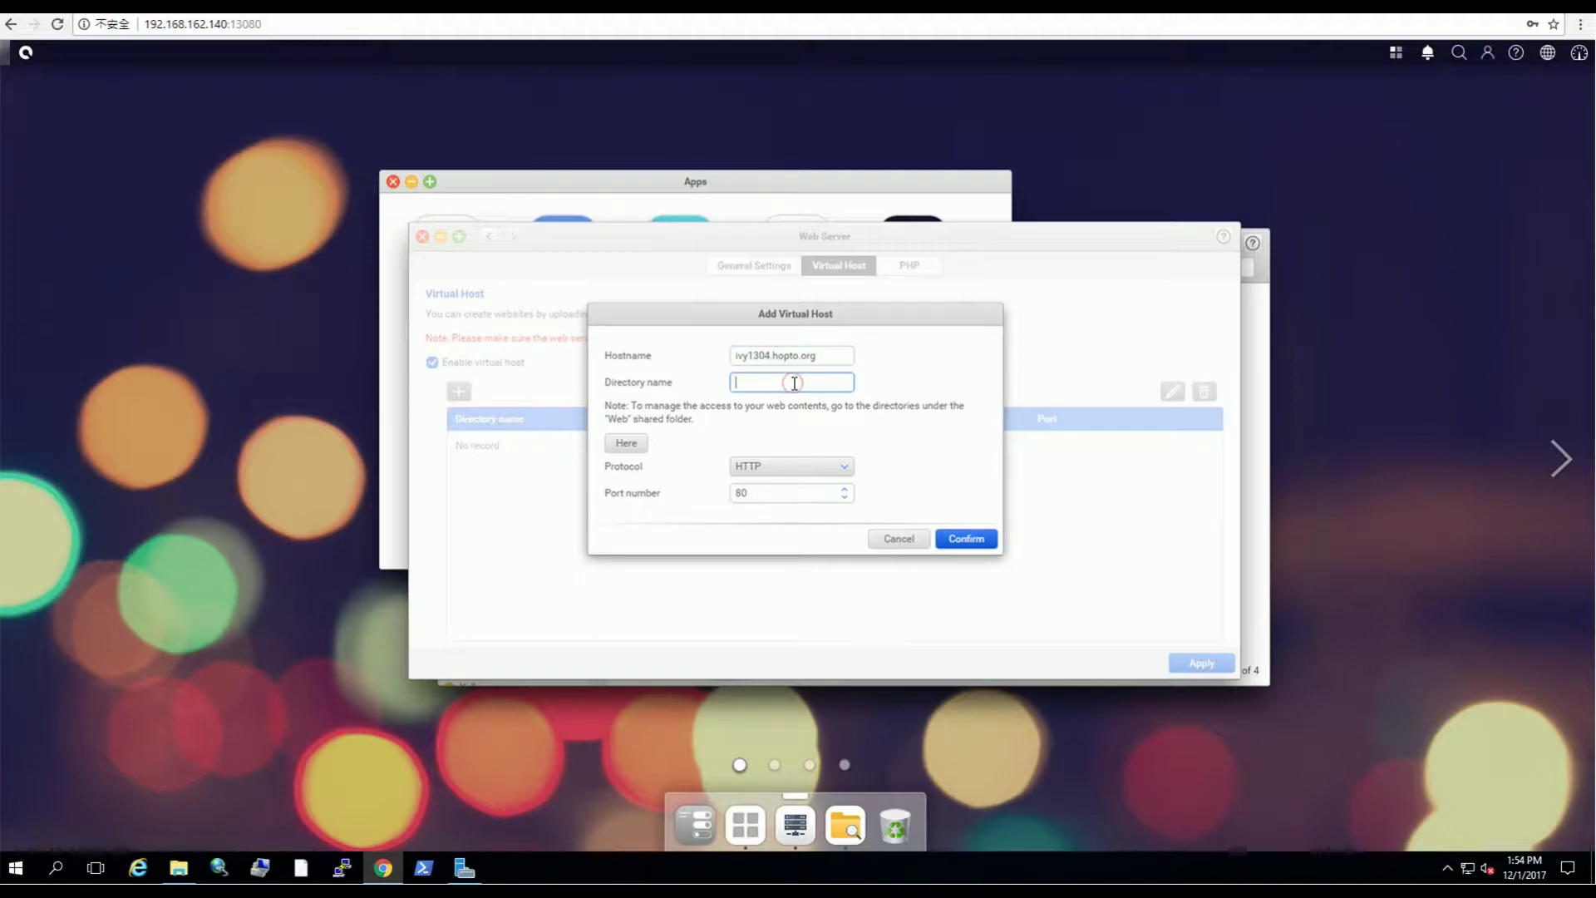
text(t)
click(975, 542)
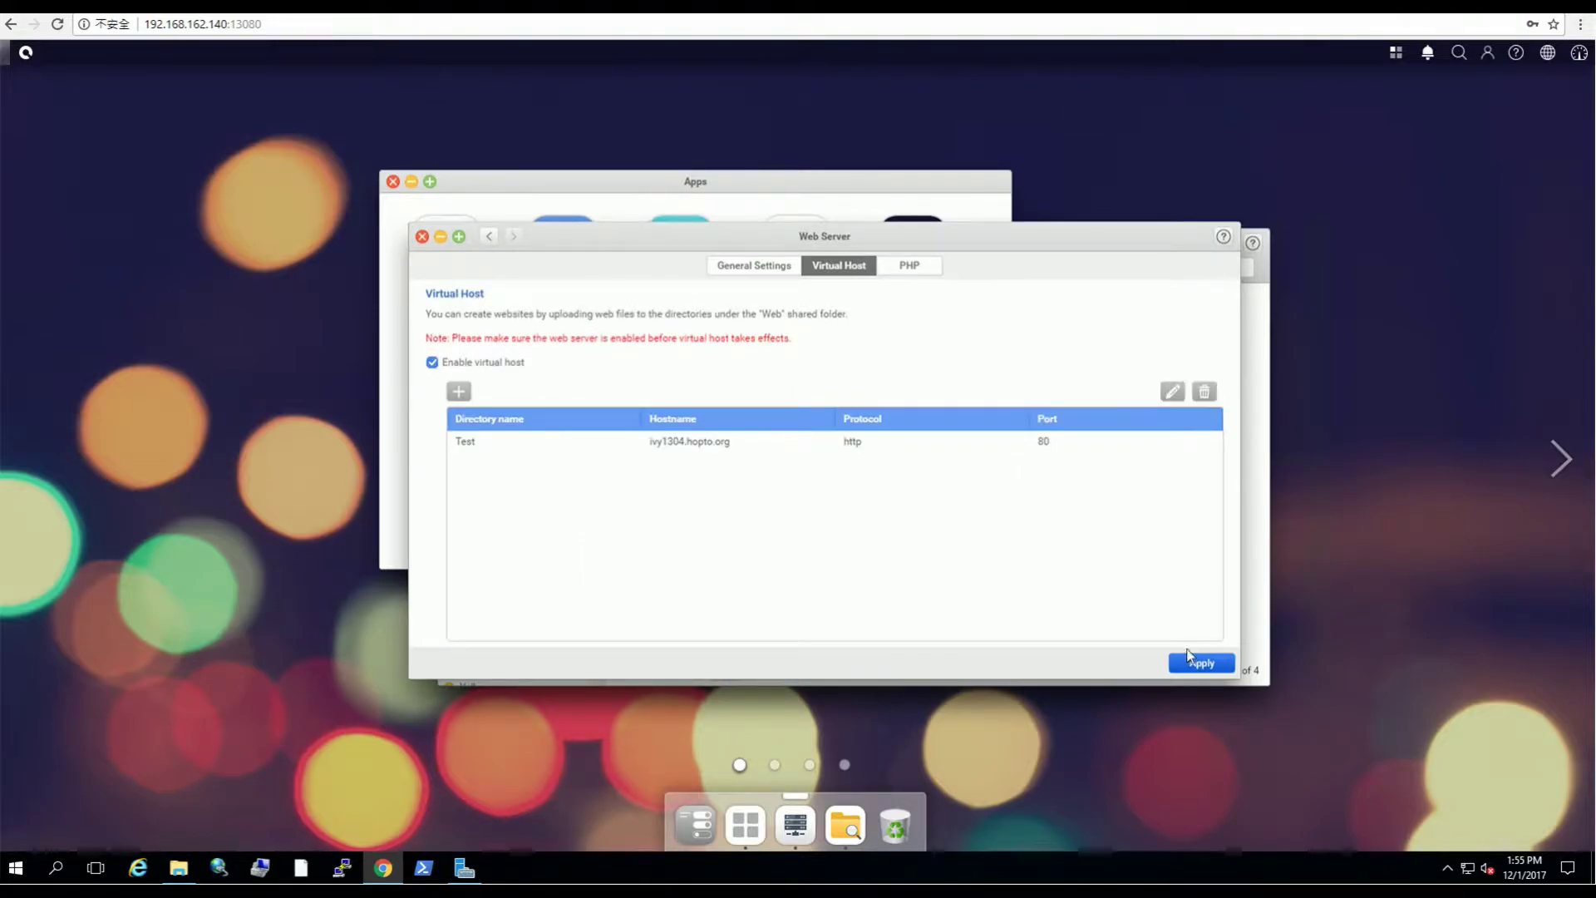
click(1192, 663)
Step: Arrange the Web Server and File Manager windows side by side and open the Web share's Test folder
drag(630, 242, 888, 252)
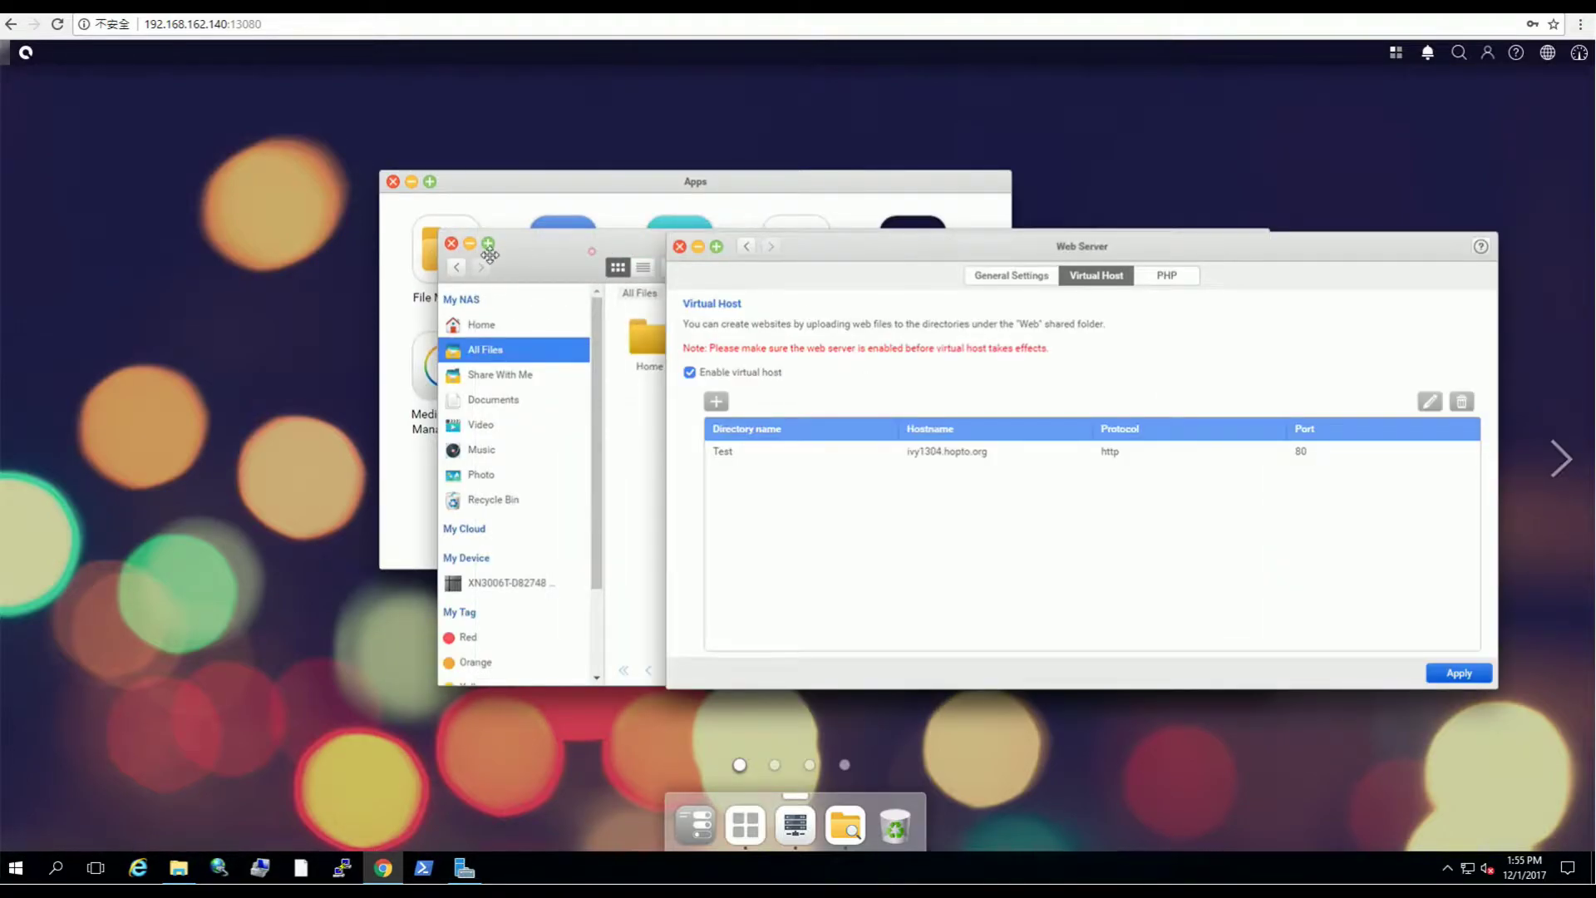
drag(489, 254, 54, 394)
drag(913, 249, 957, 108)
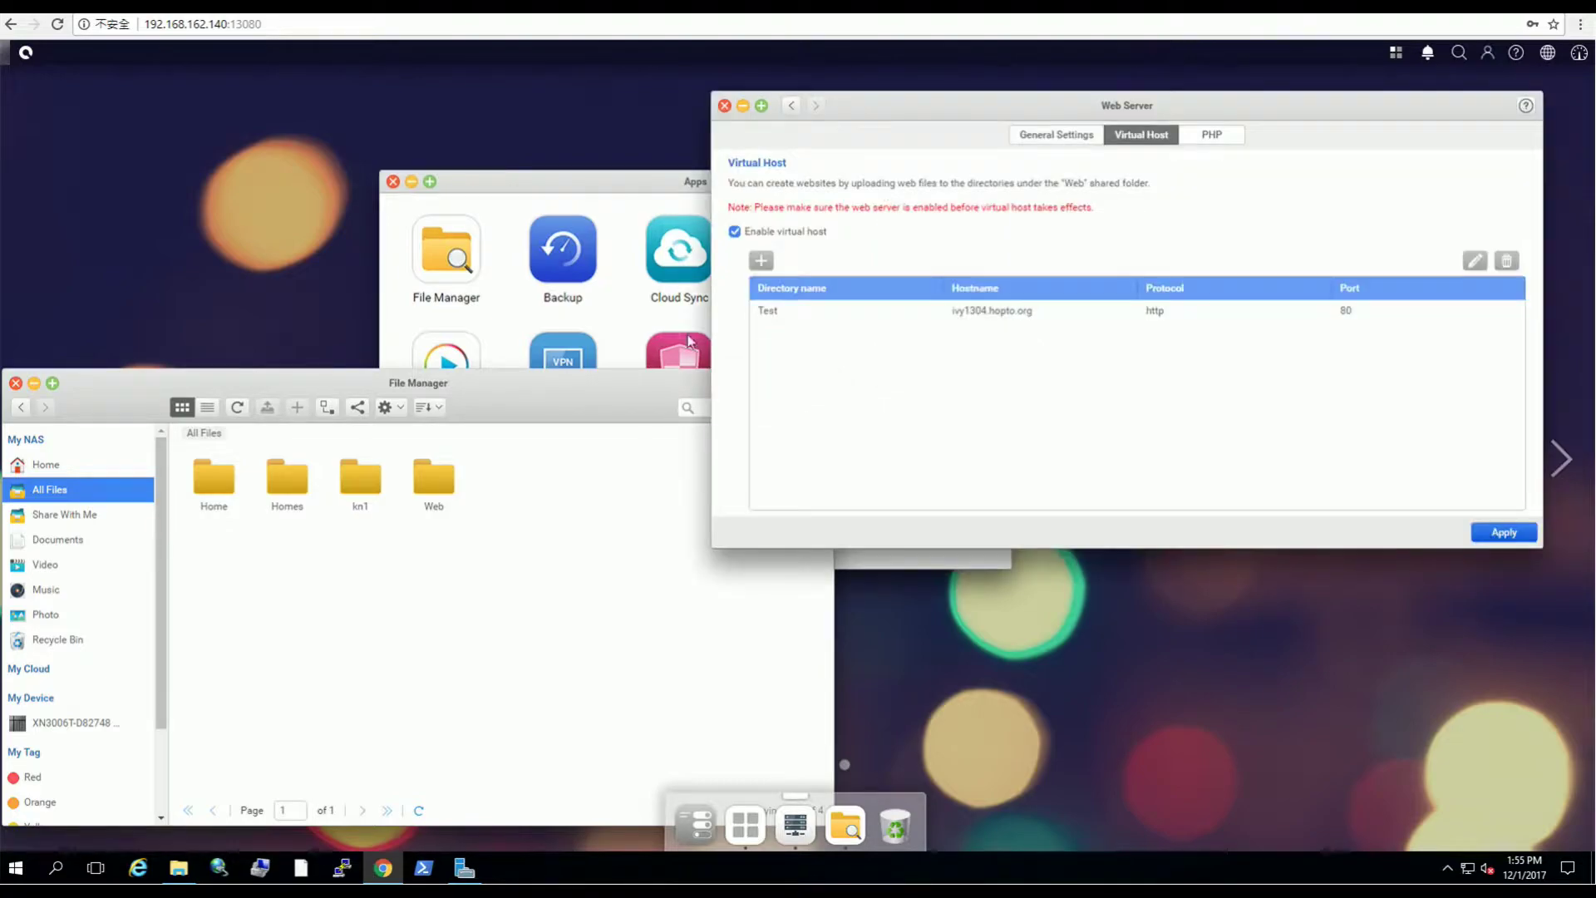
double_click(427, 488)
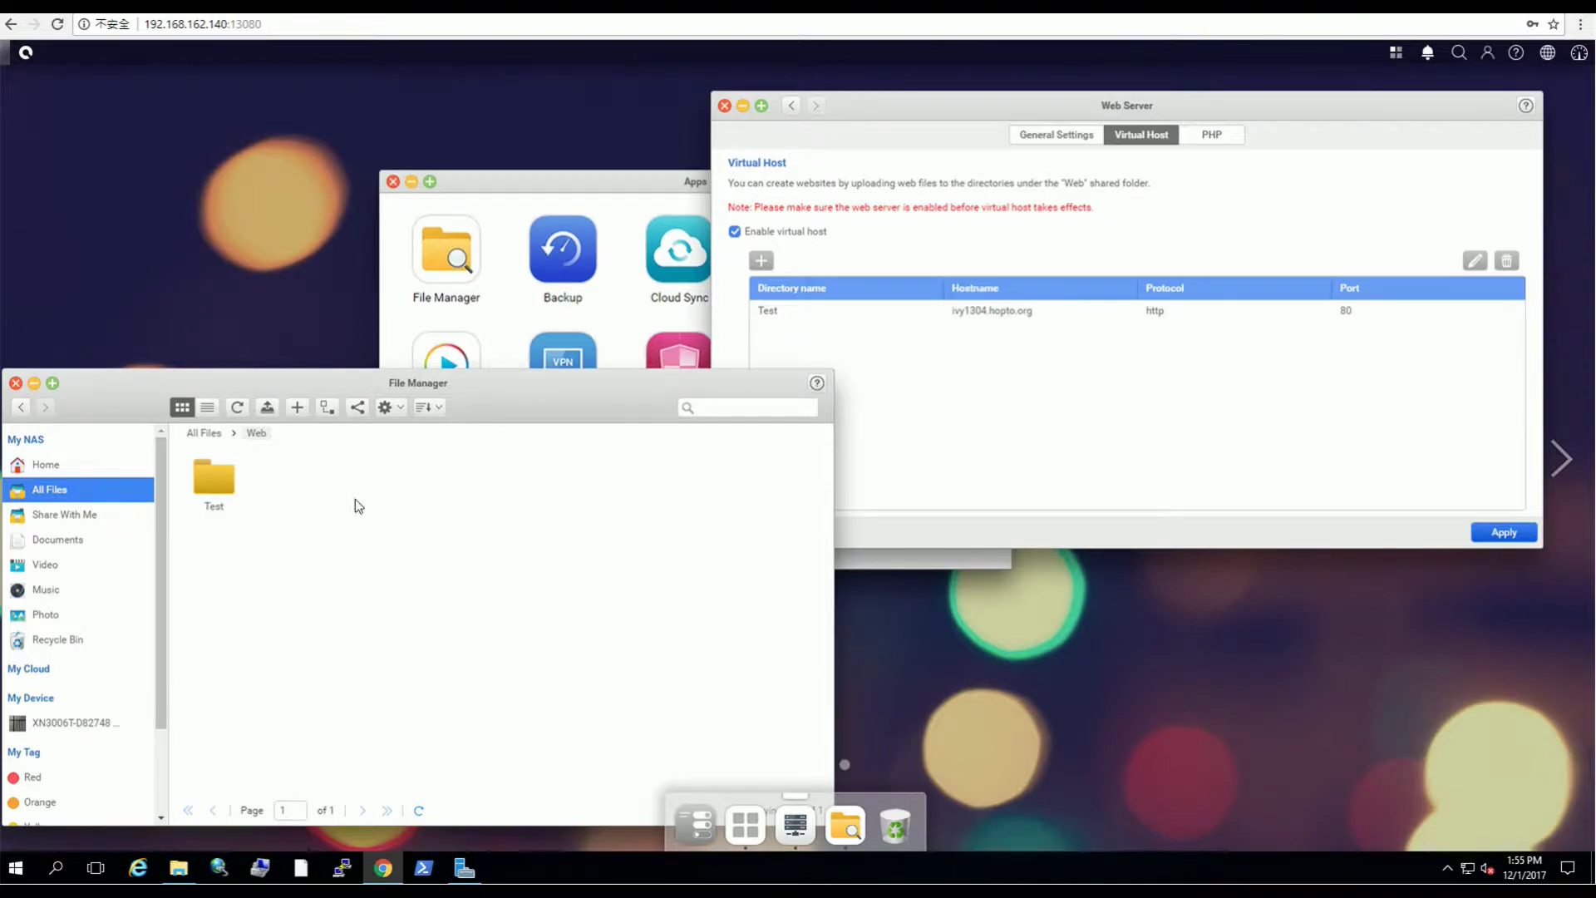
double_click(213, 487)
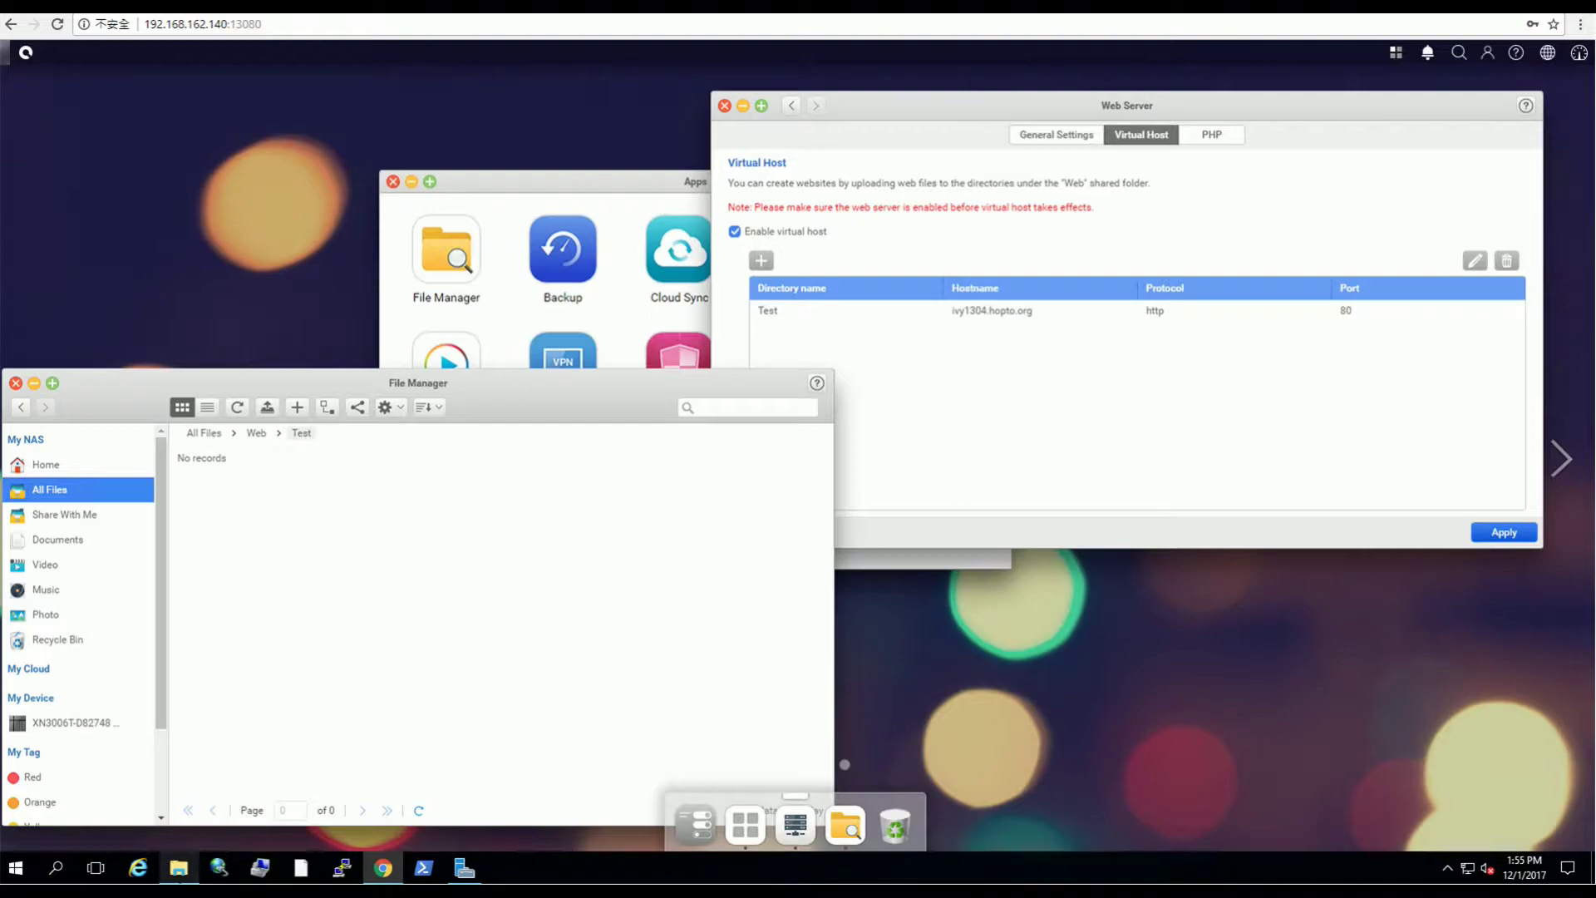
Step: Copy index.html from the local html folder into the NAS Web/Test folder and refresh the listing
click(179, 868)
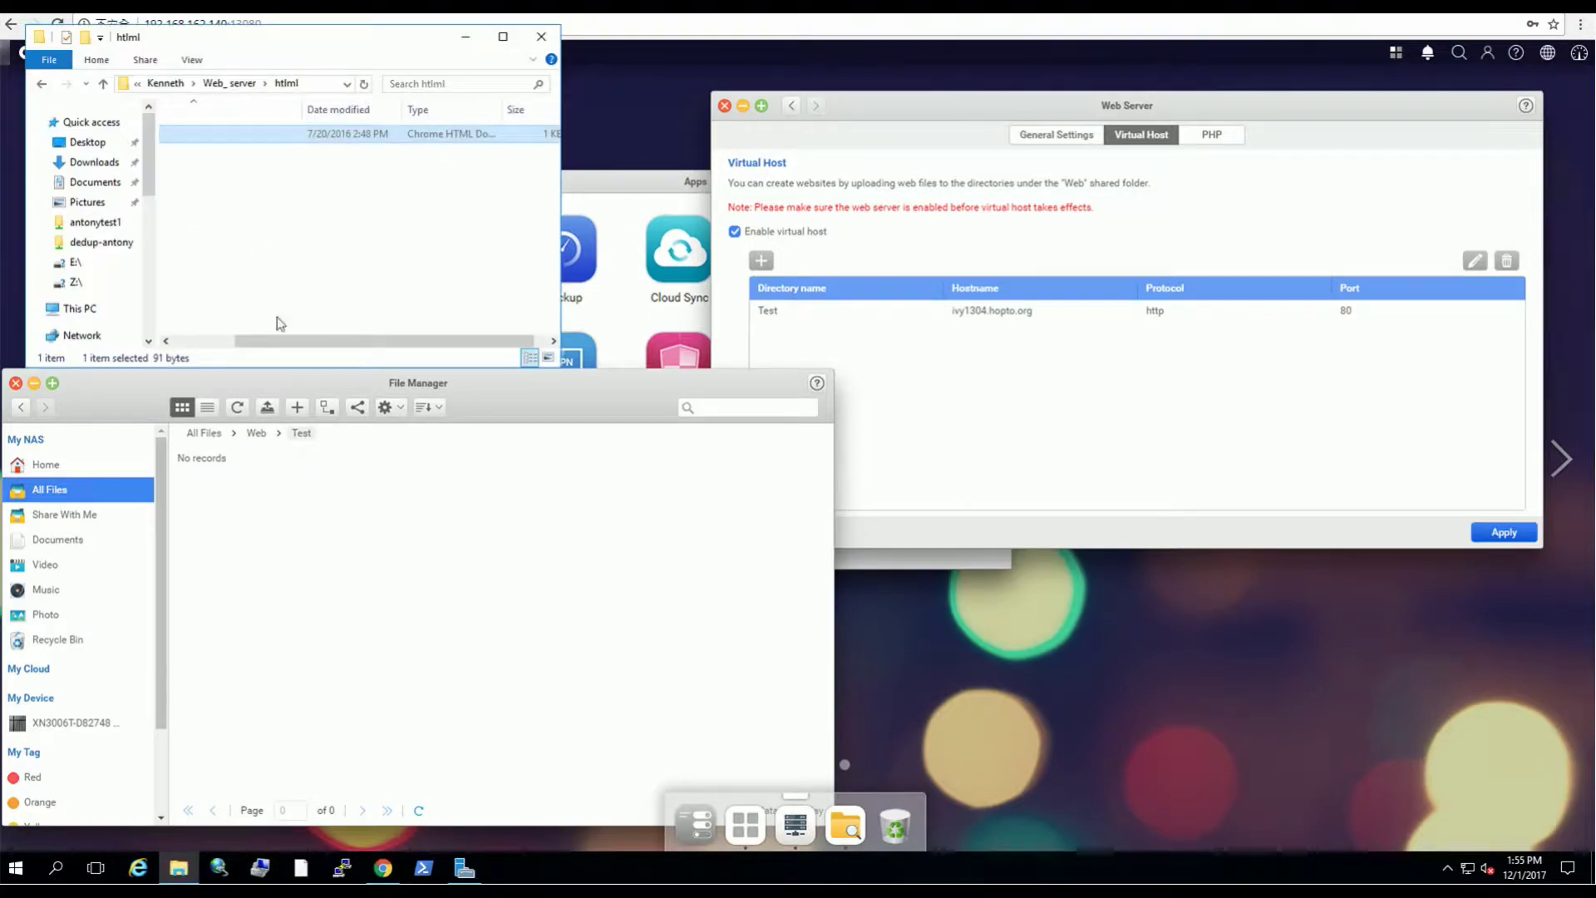
drag(268, 350, 206, 349)
drag(220, 133, 330, 616)
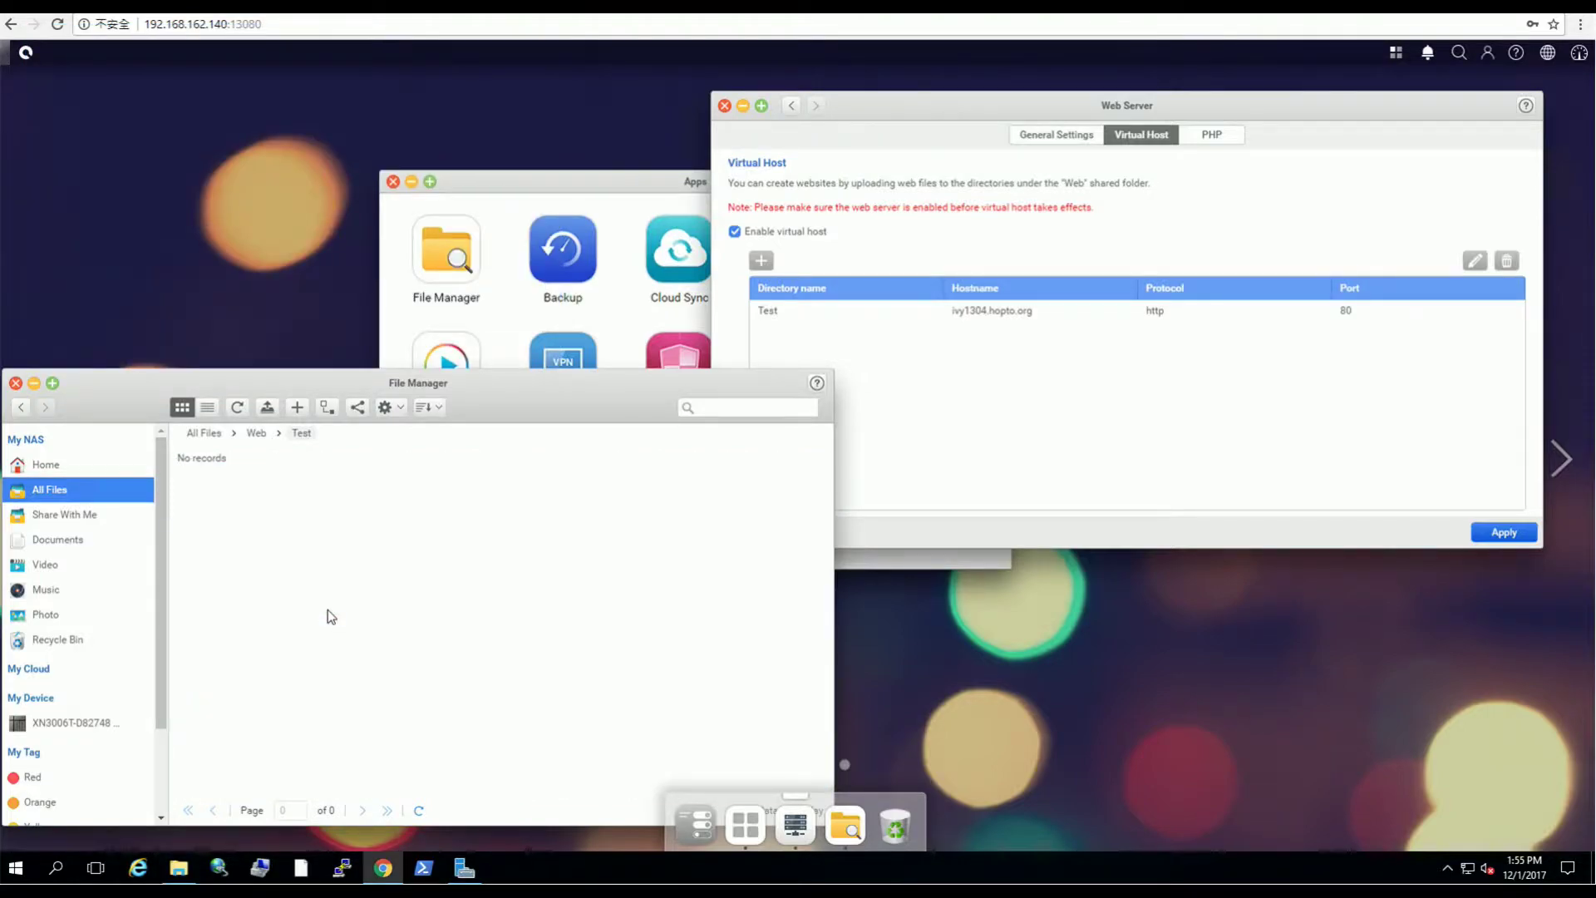
click(237, 407)
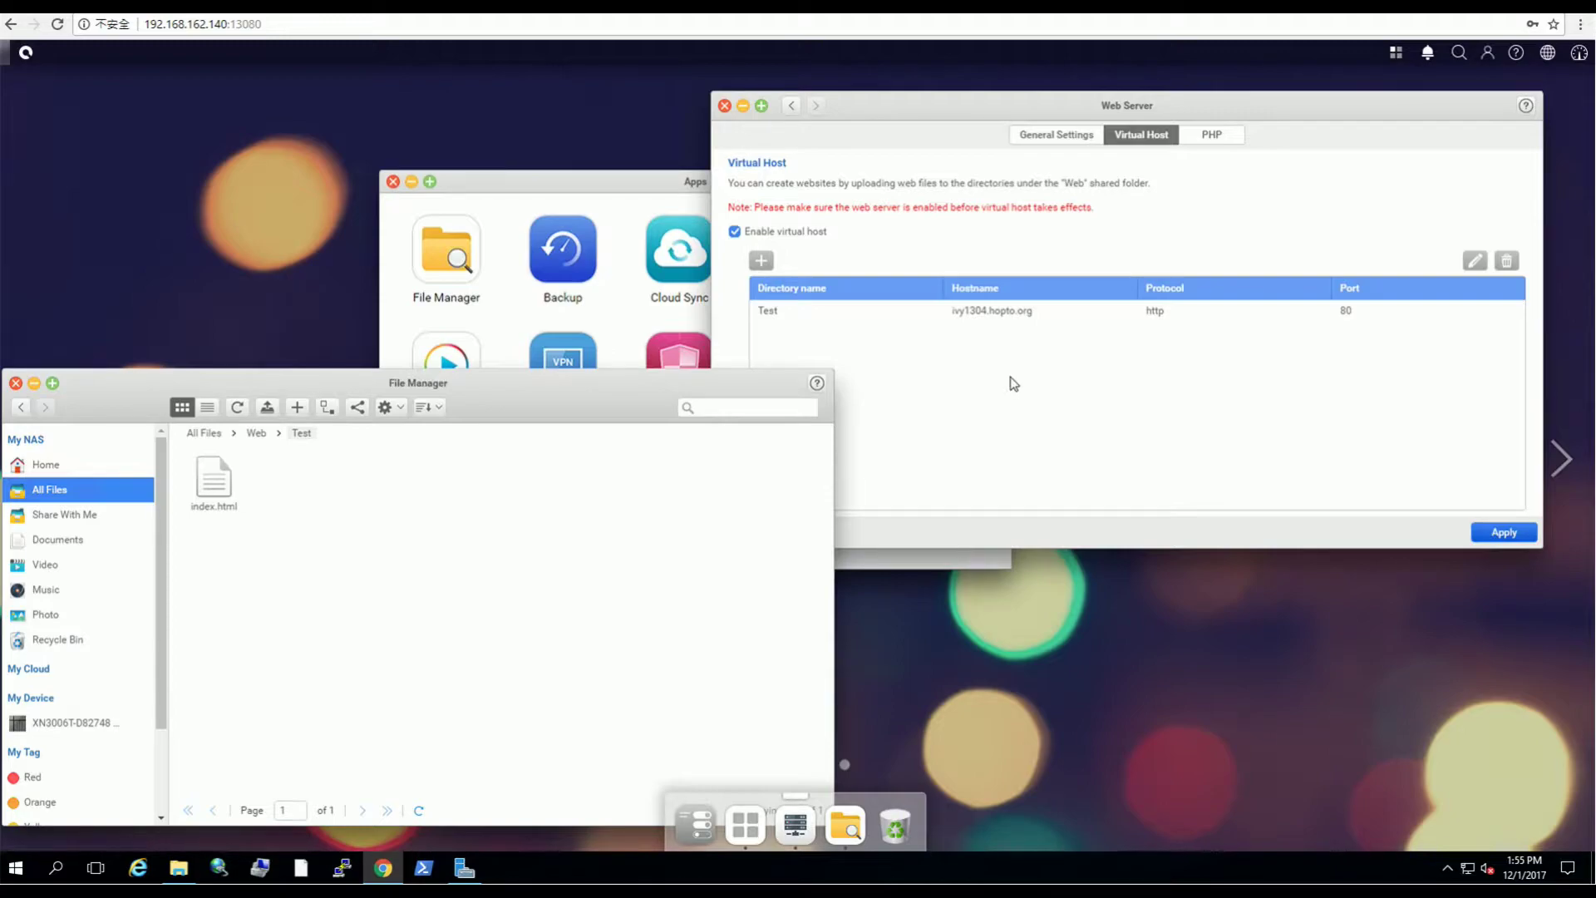
click(1045, 312)
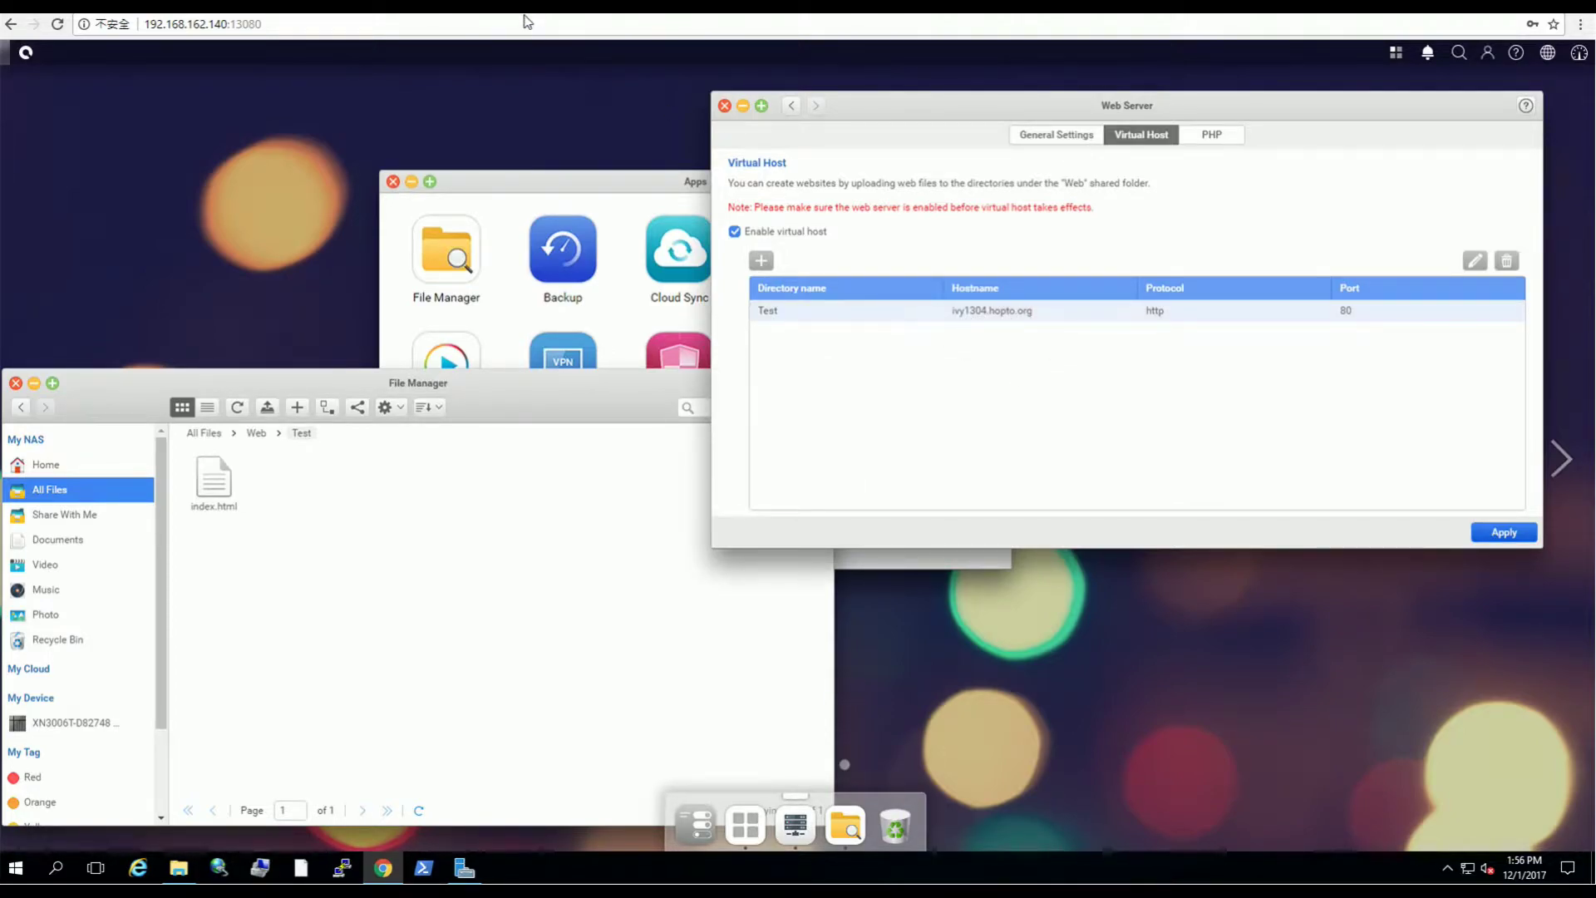
Step: Load the No-IP hostname in a new Chrome tab to check the My First Heading page
key(ctrl+t)
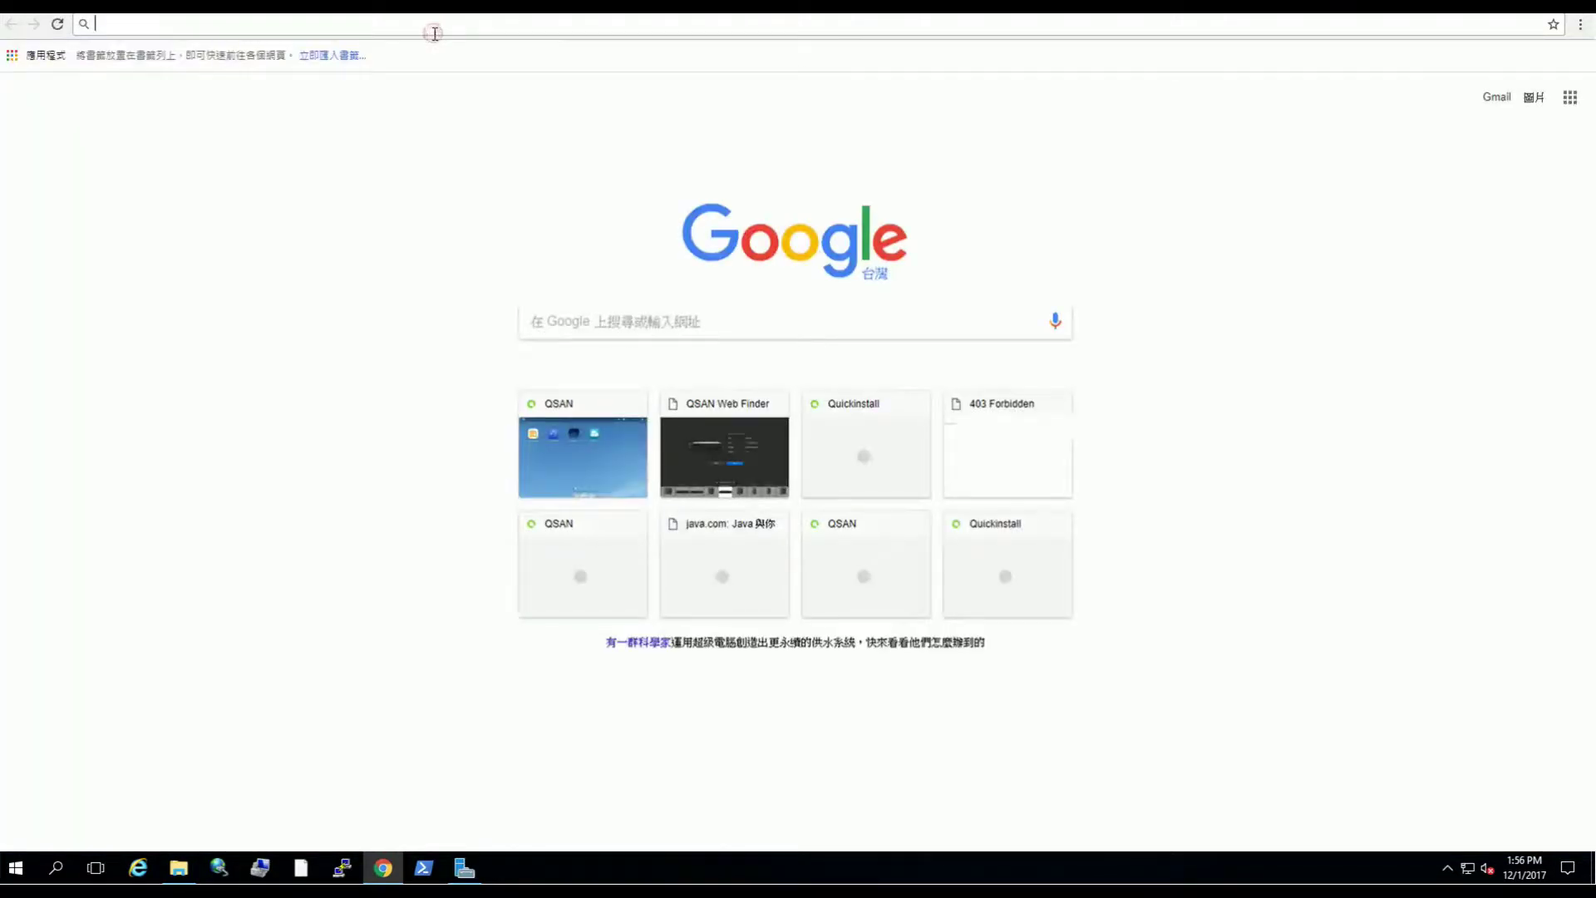
text(ivy1304.hopto.org)
key(Return)
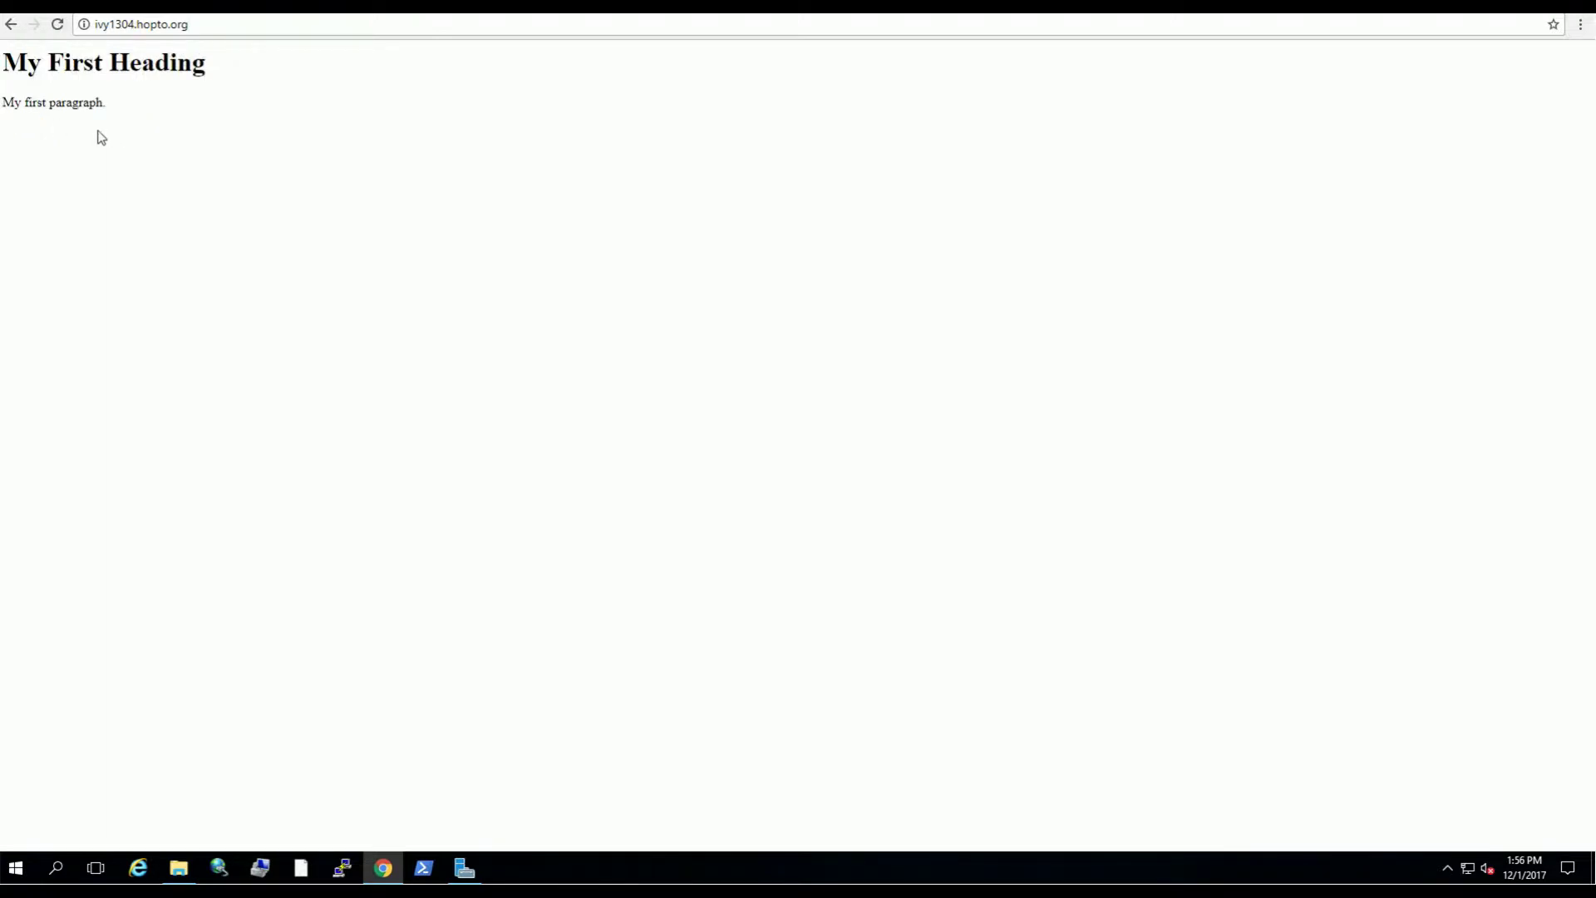
Step: Close File Manager, recentre the Web Server window and show its PHP settings
key(ctrl+Tab)
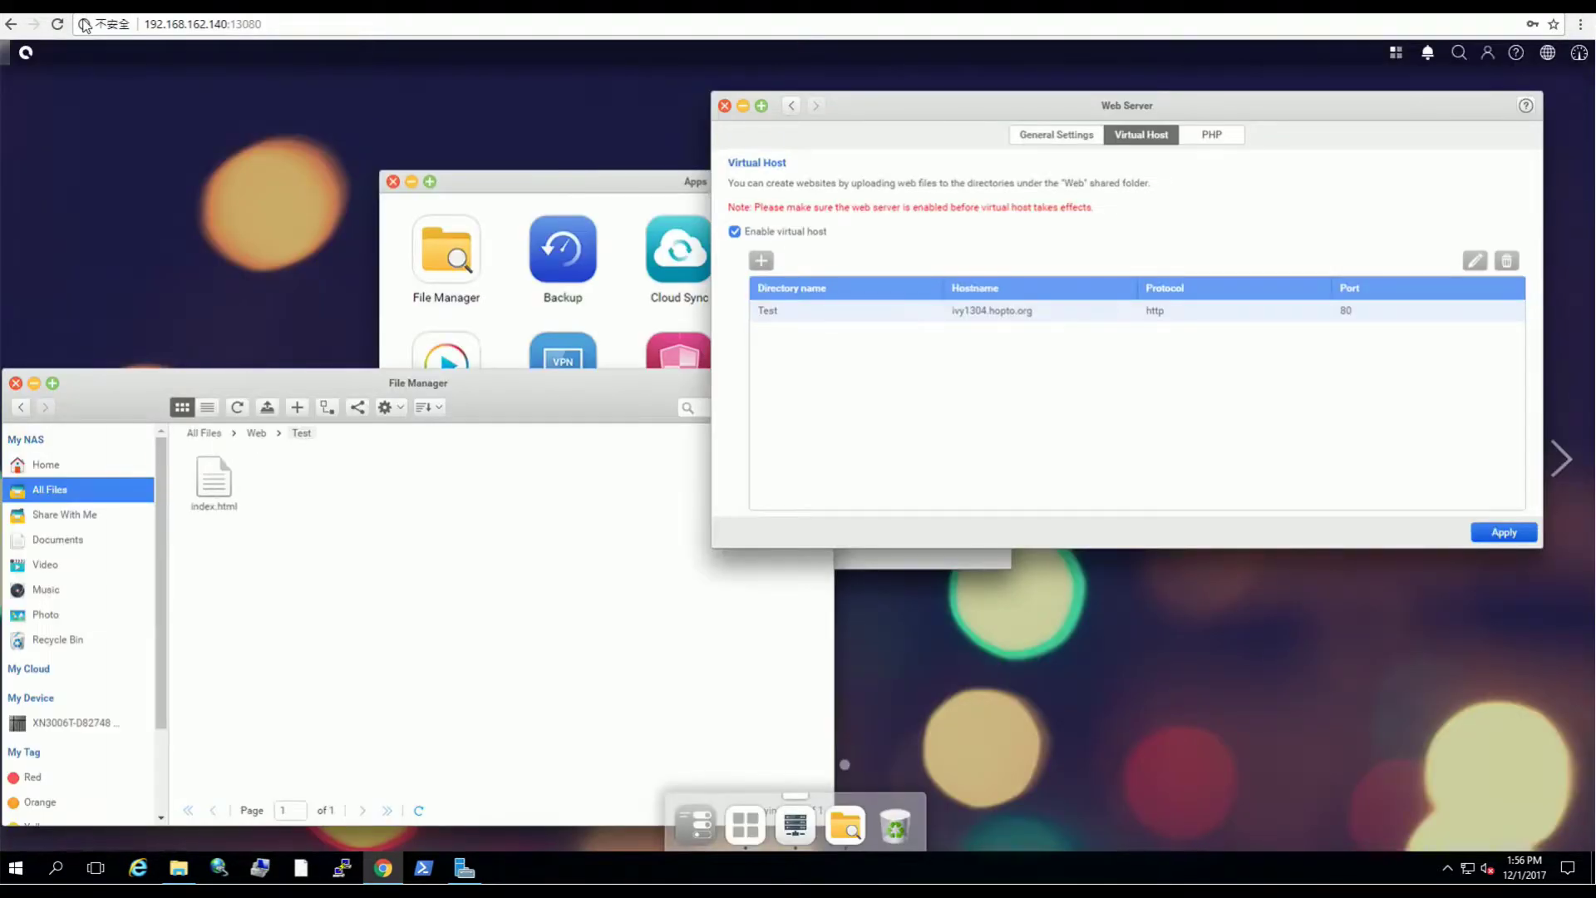
click(557, 393)
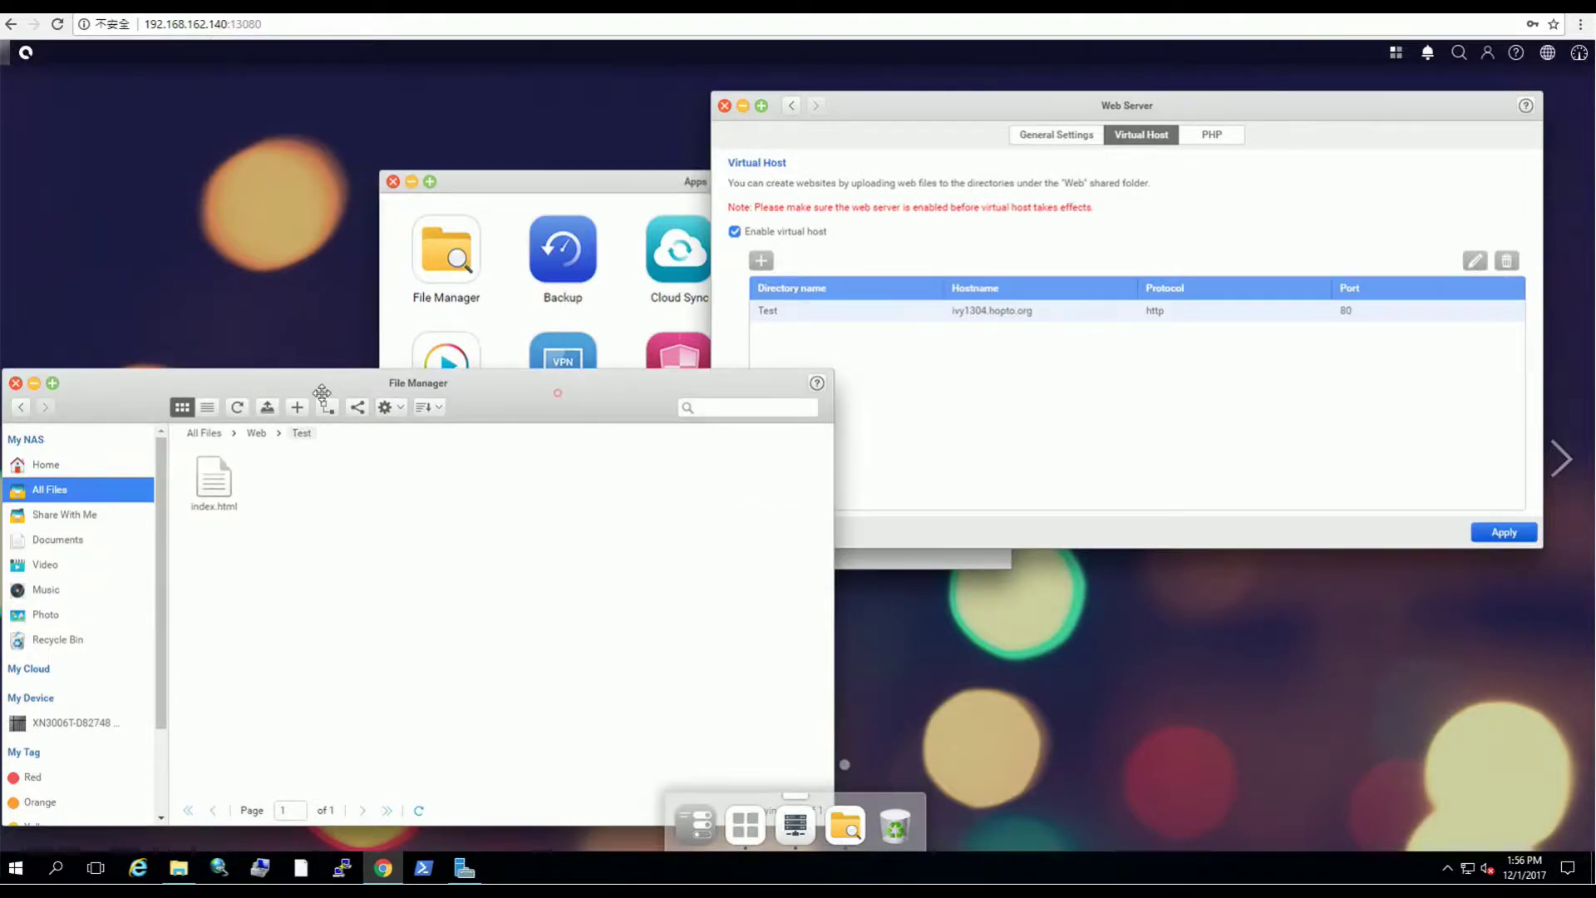
click(34, 384)
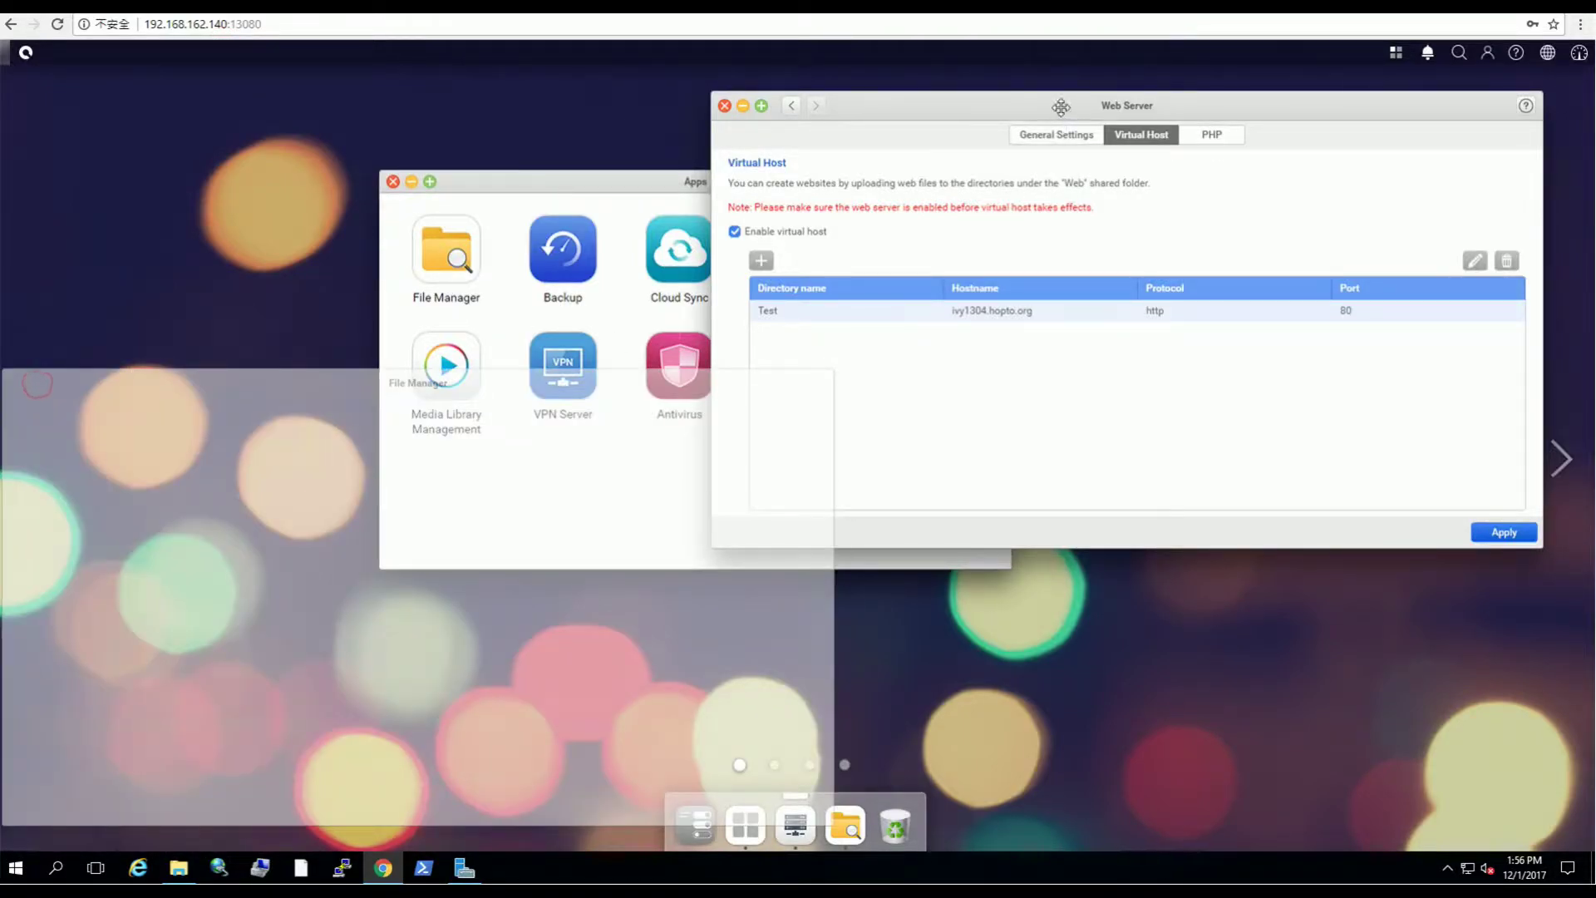
drag(1047, 104, 683, 177)
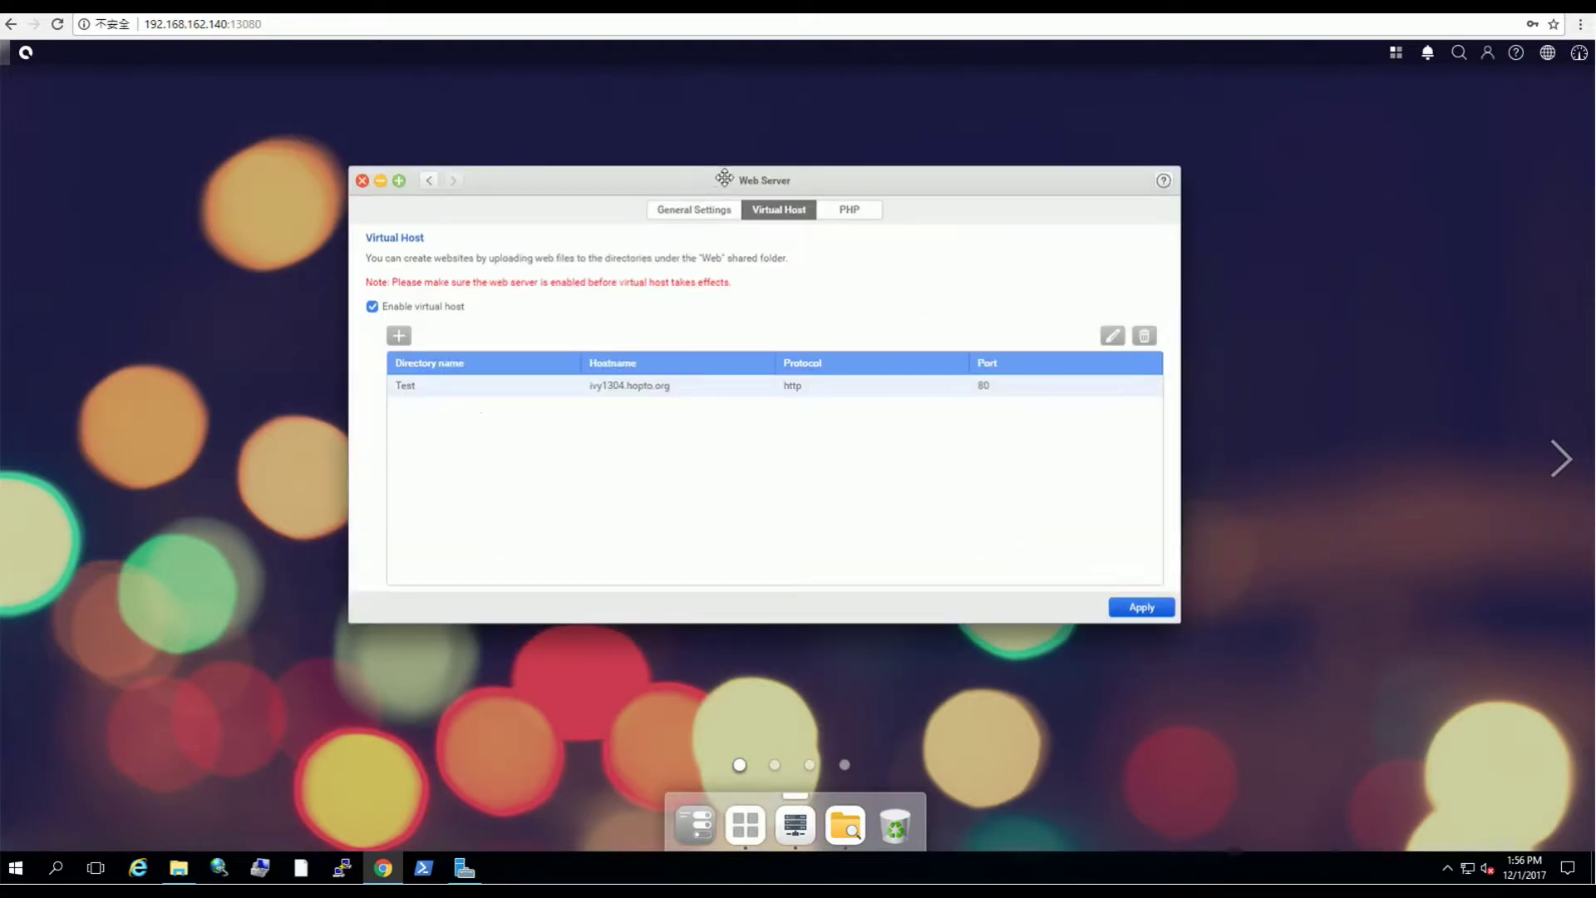
click(859, 212)
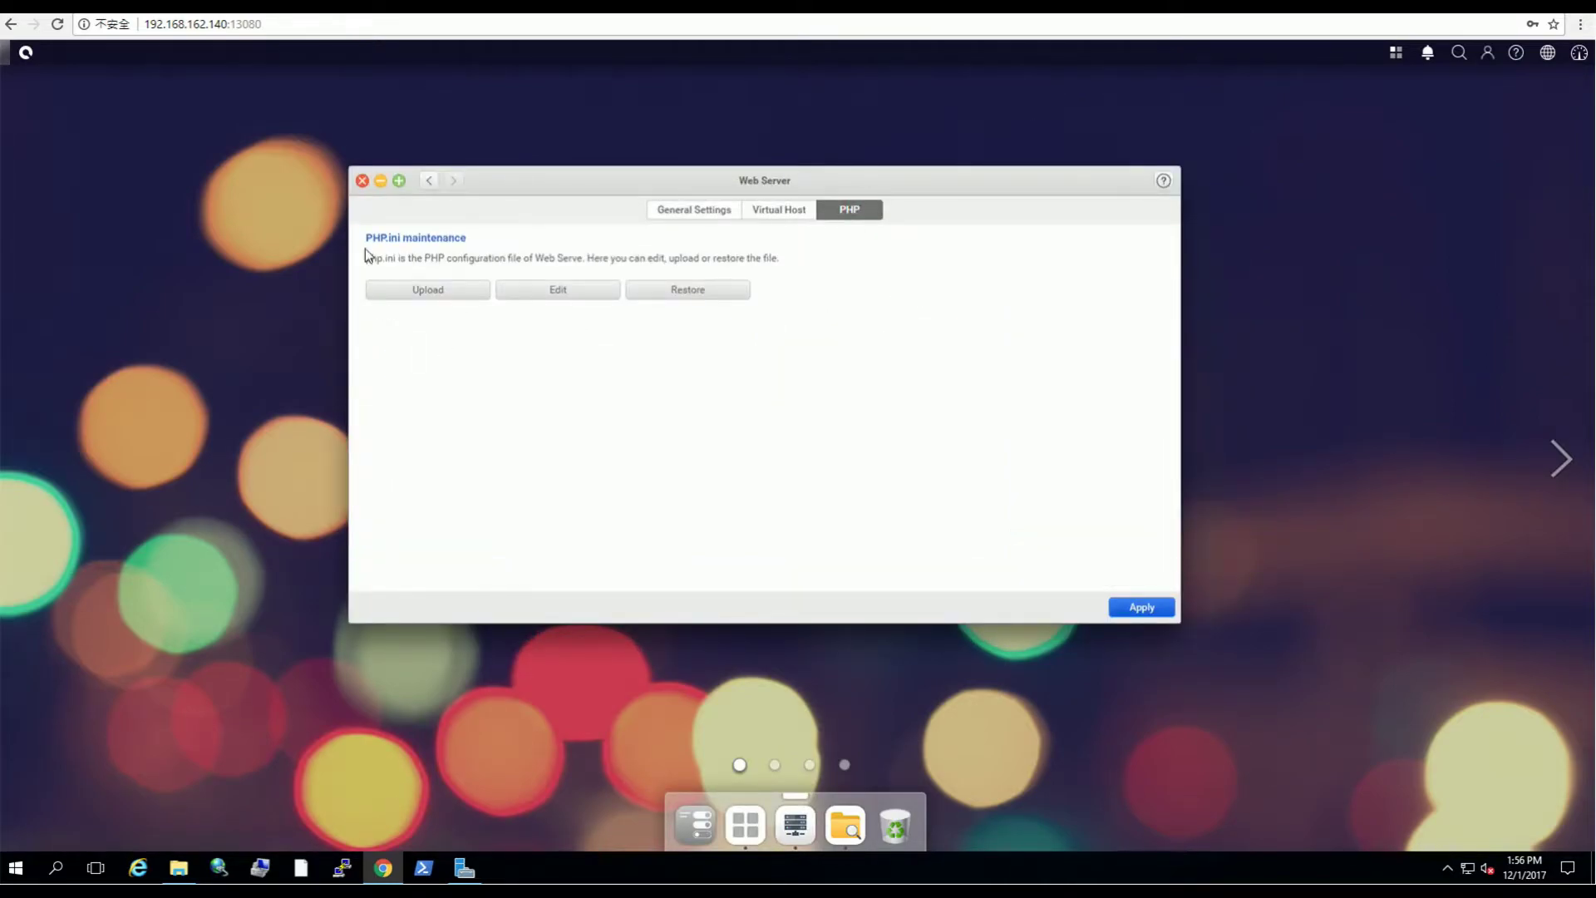
click(453, 292)
click(582, 289)
click(431, 298)
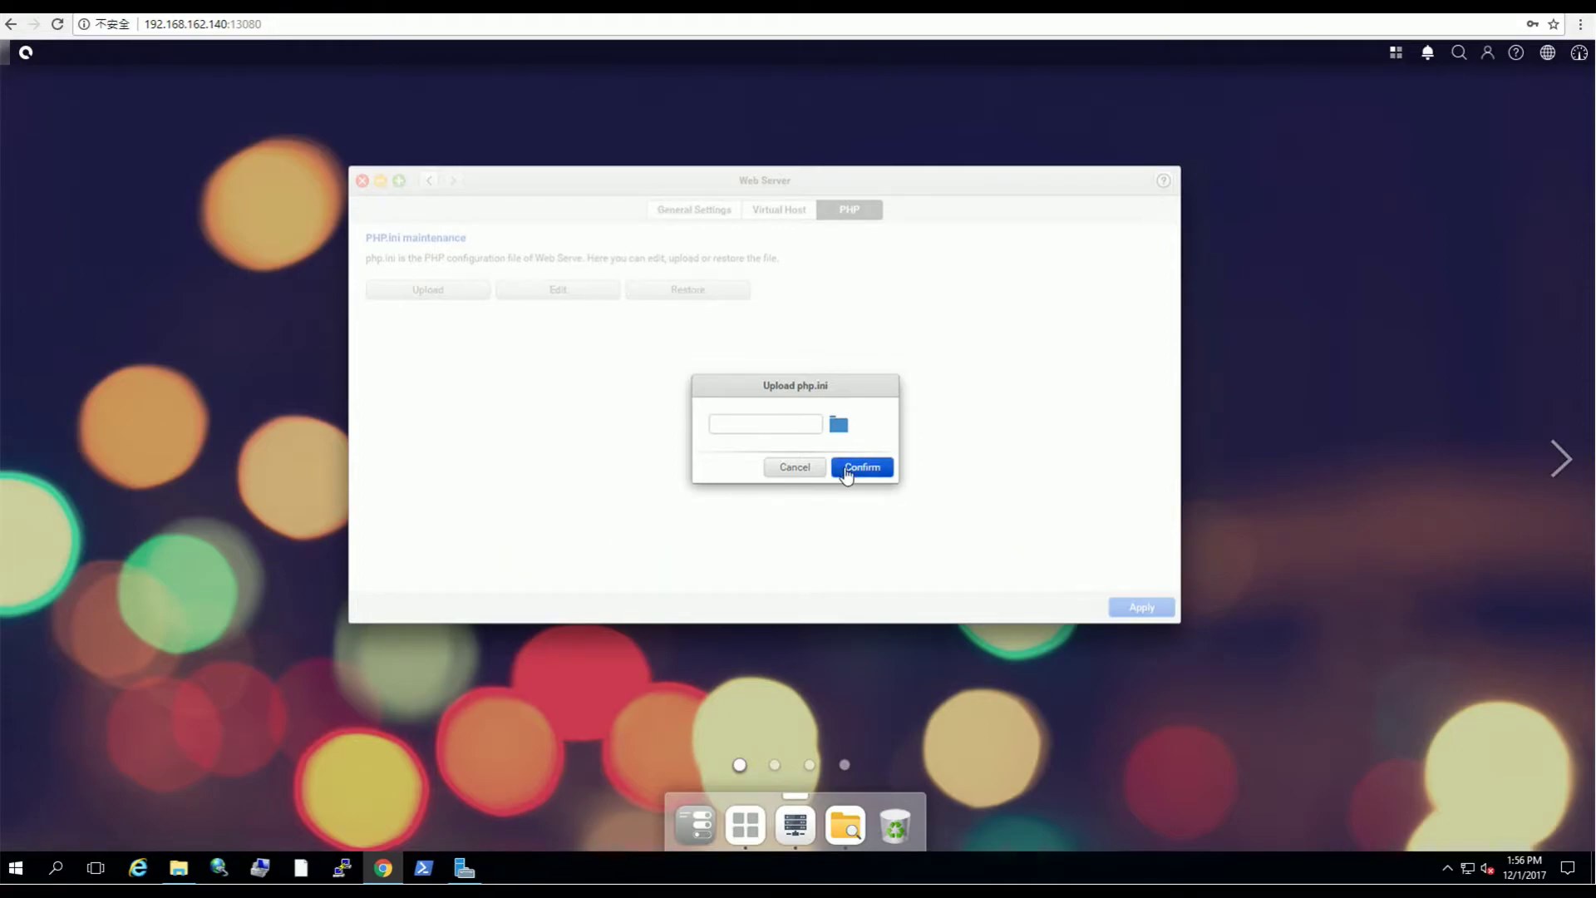
click(795, 468)
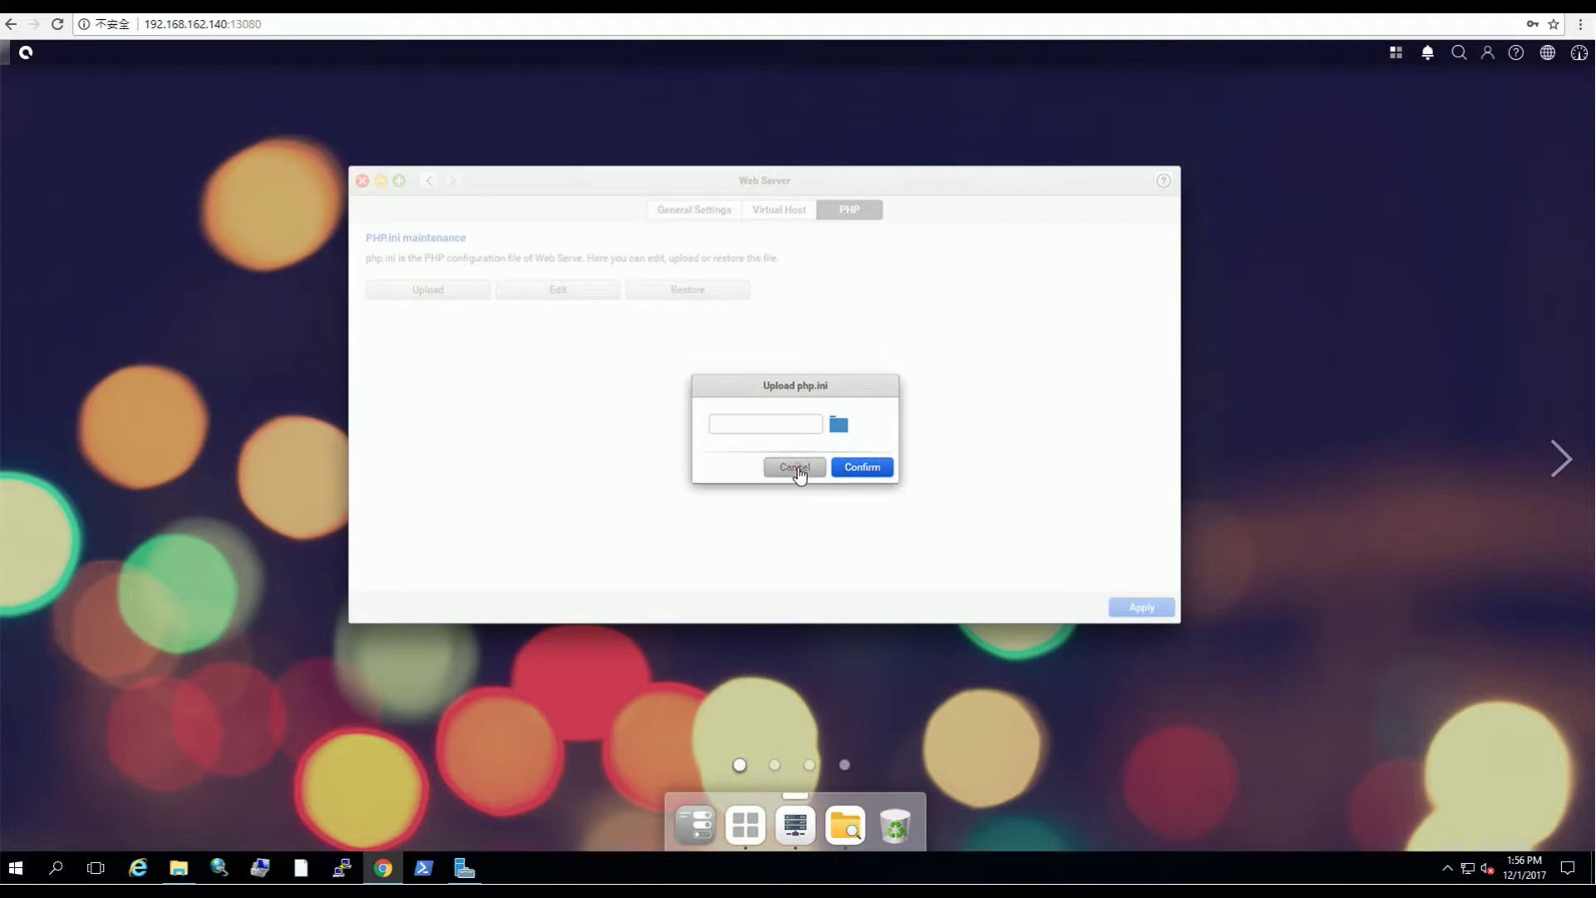
click(550, 301)
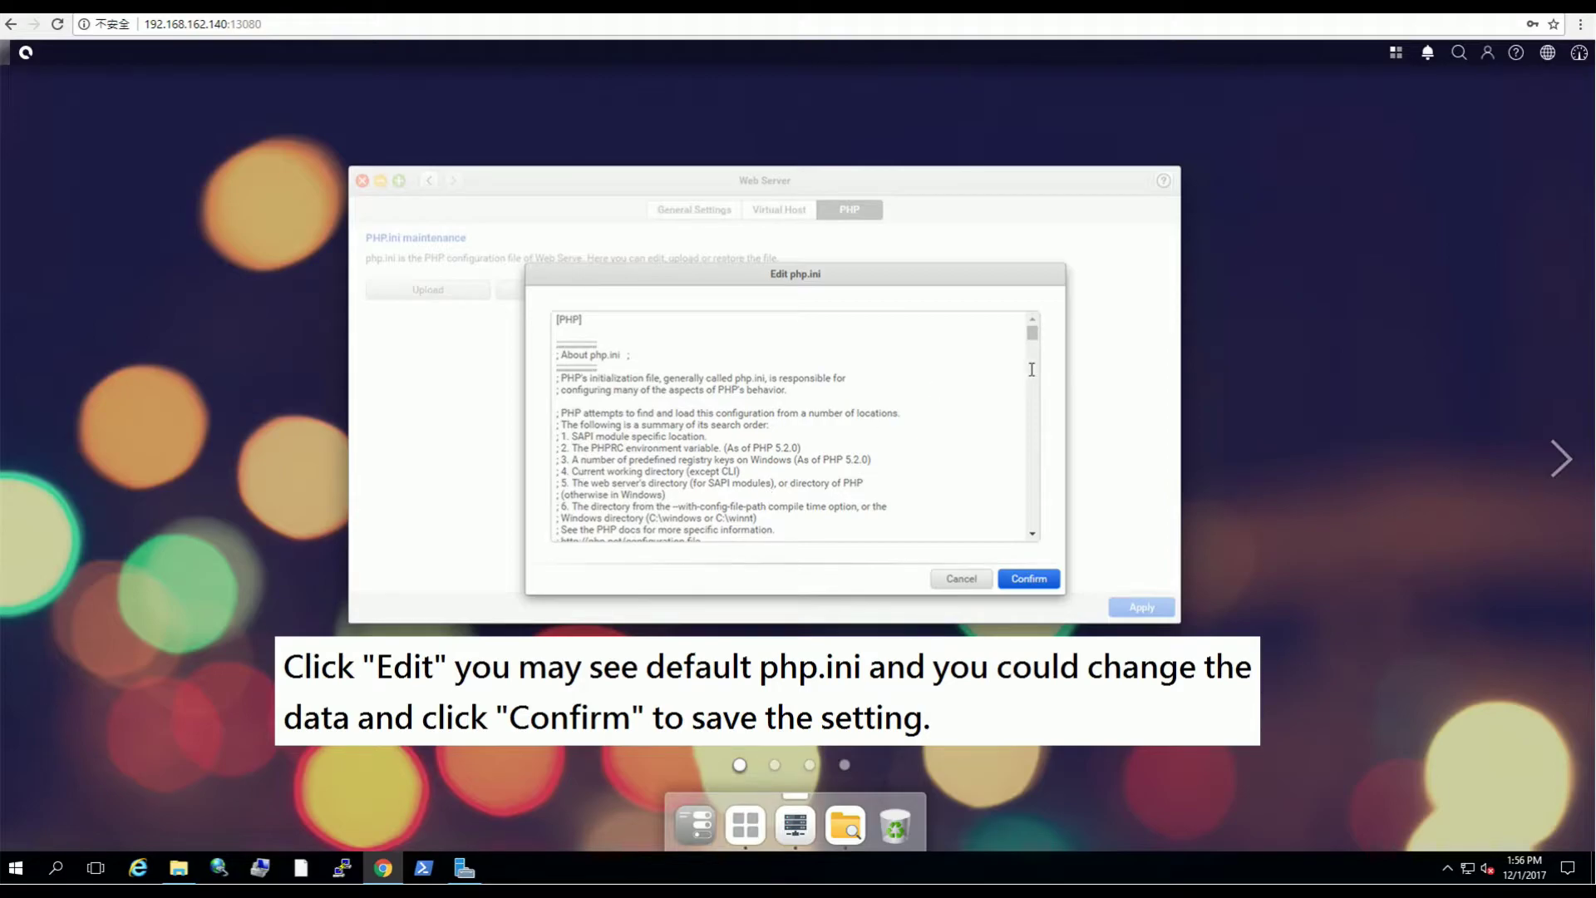
drag(1033, 333, 1049, 536)
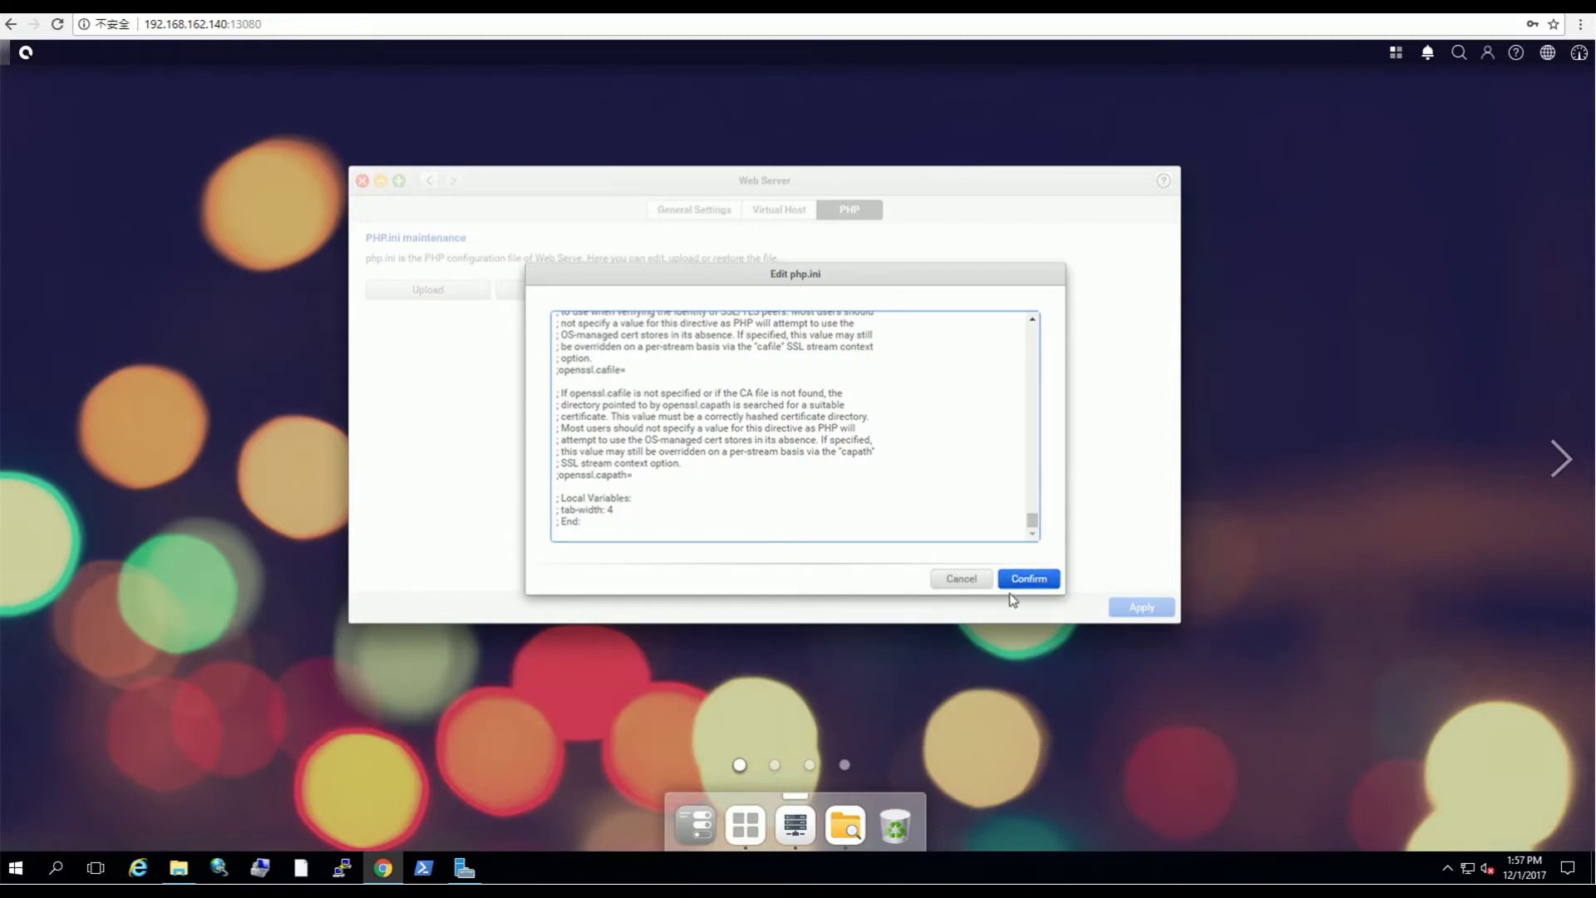
click(962, 579)
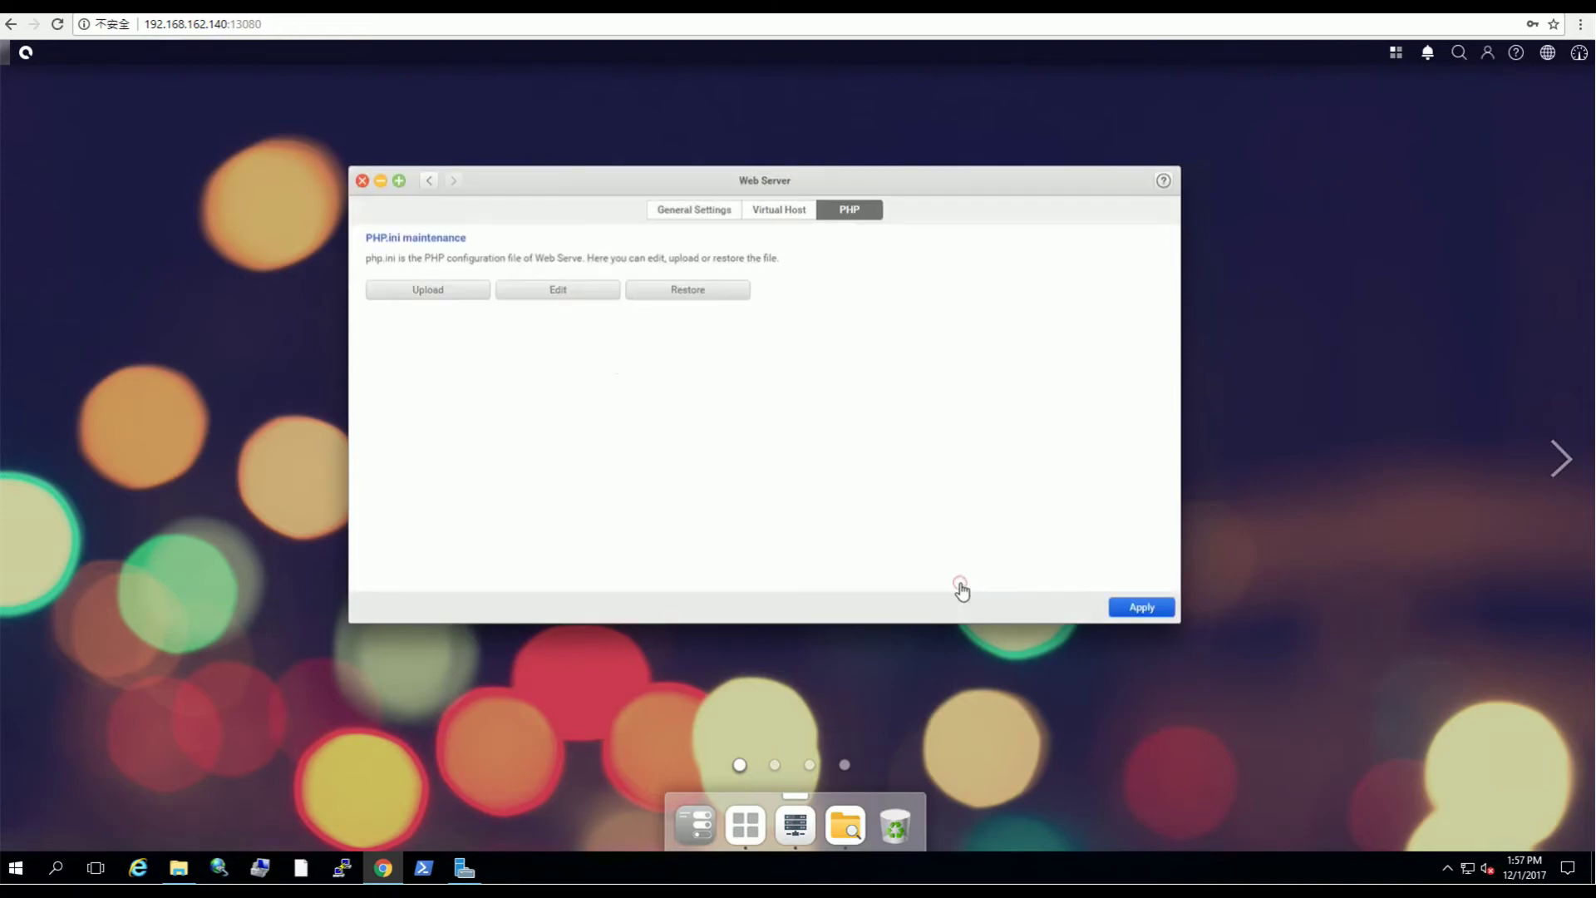
click(687, 295)
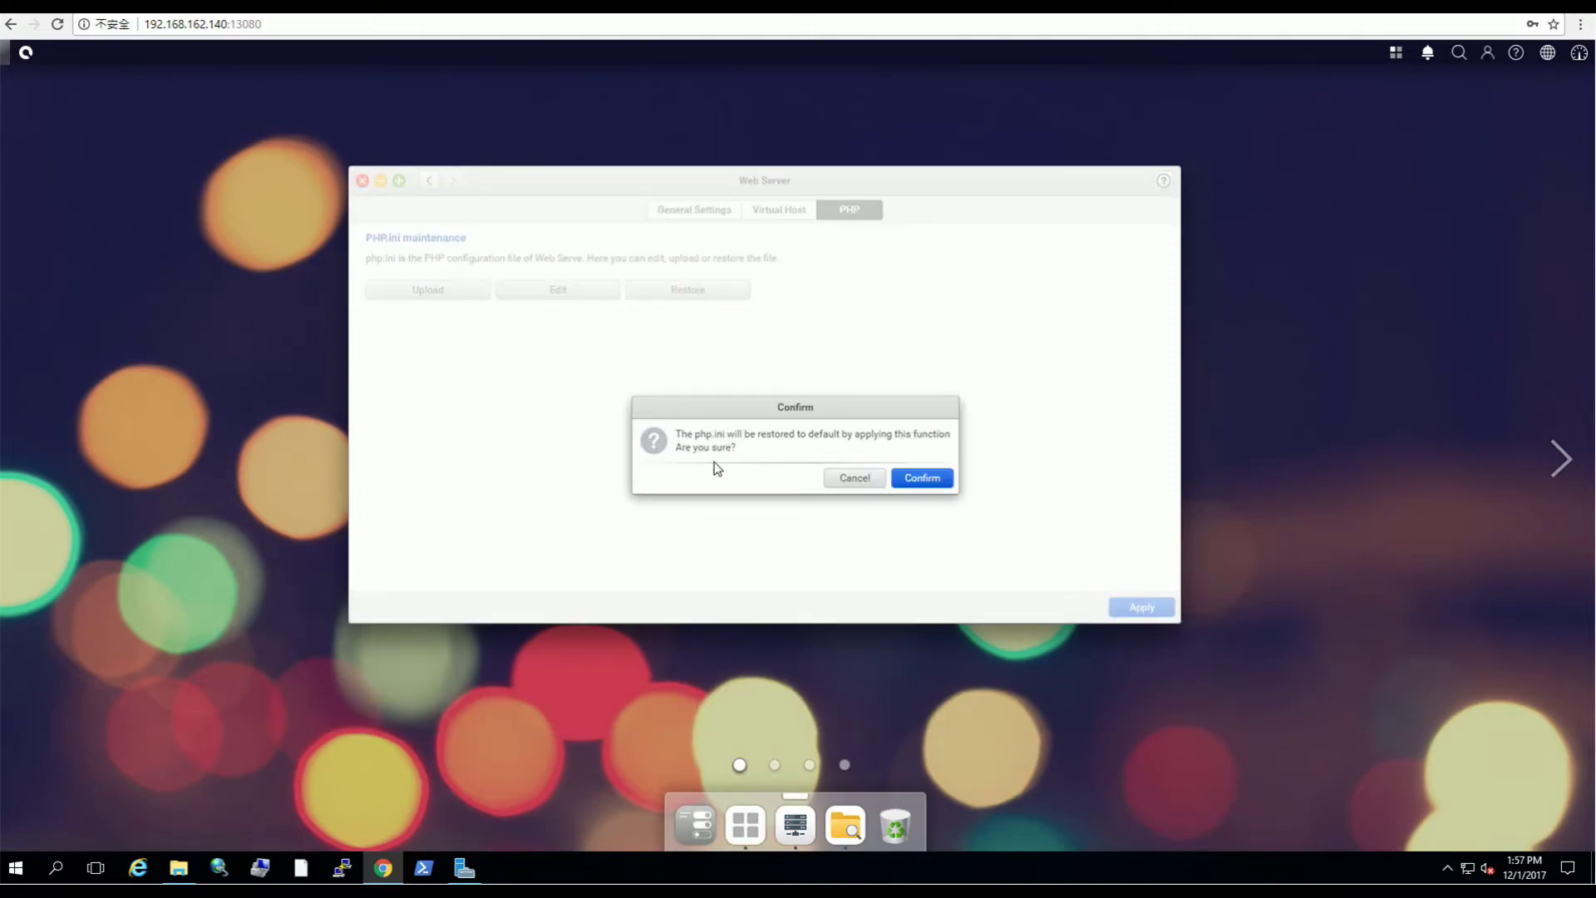
click(851, 484)
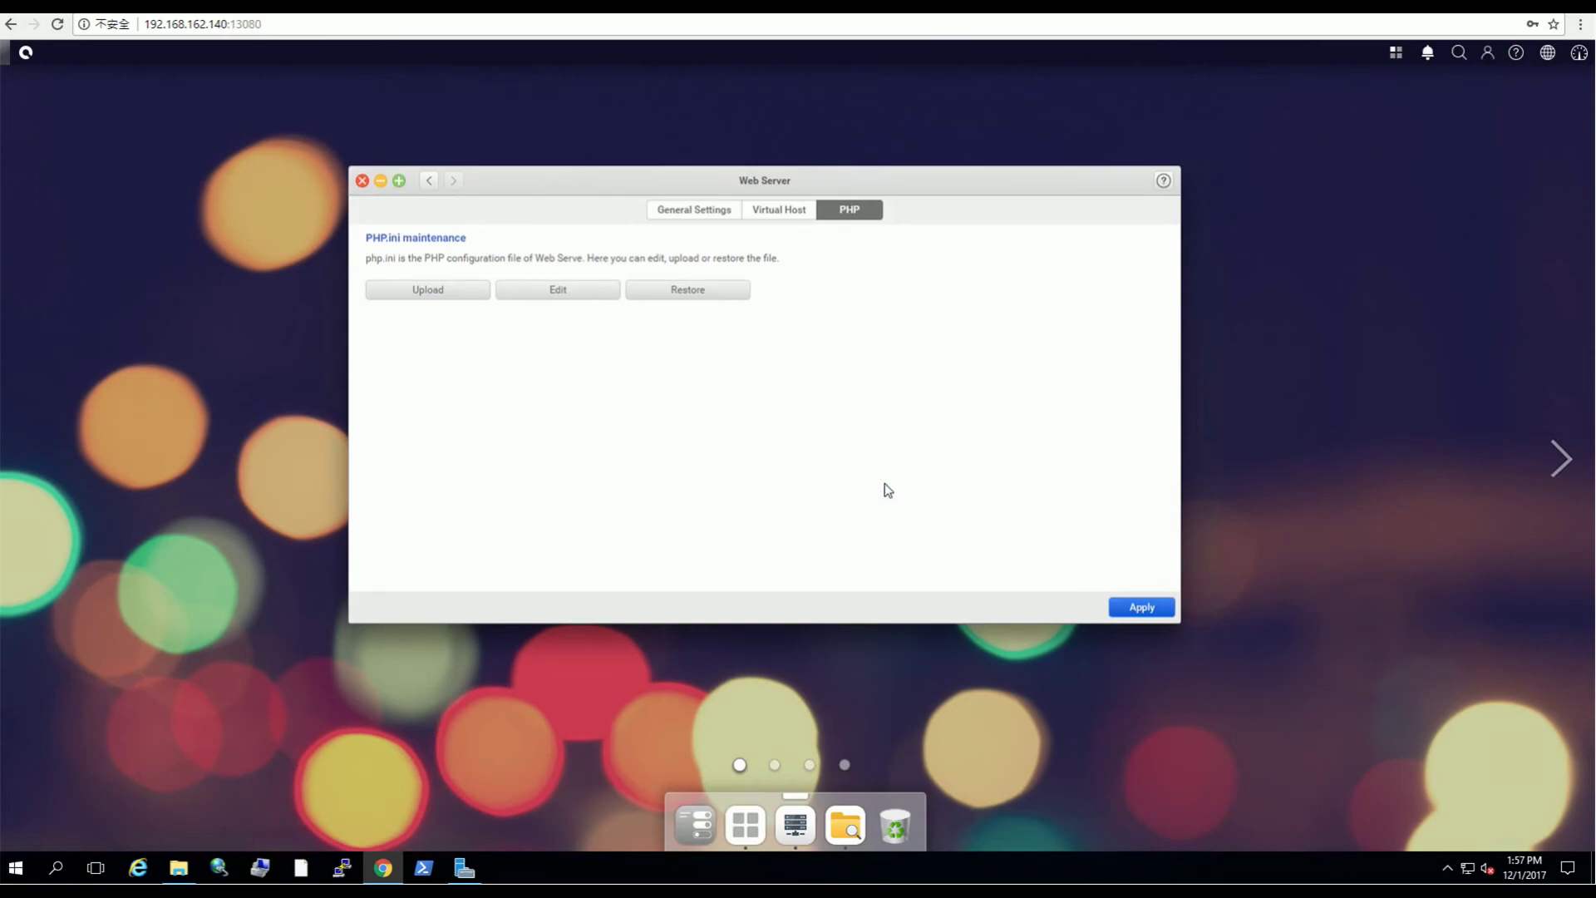